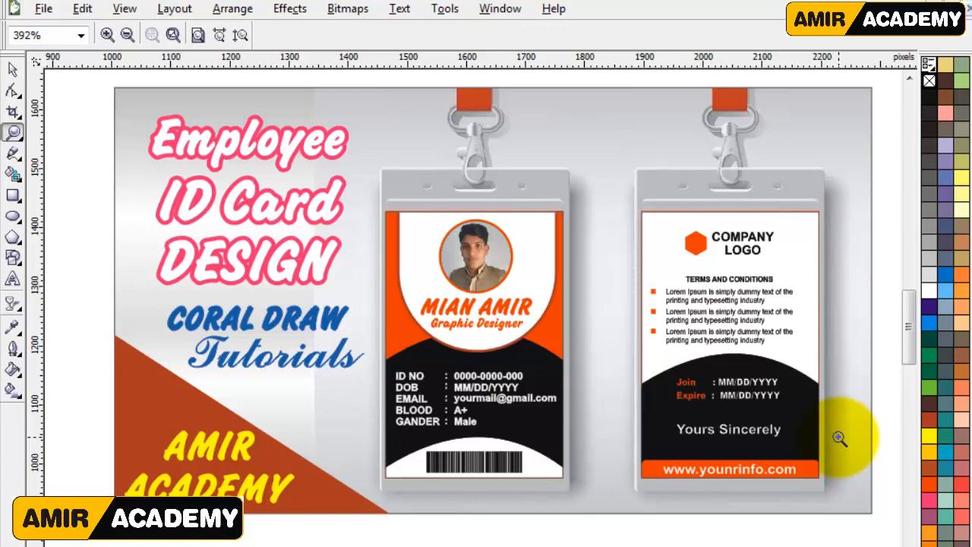
Move all the prepared photo, text, logo and barcode elements together to the right side of the blank page.
key("F9")
left_click(550, 451)
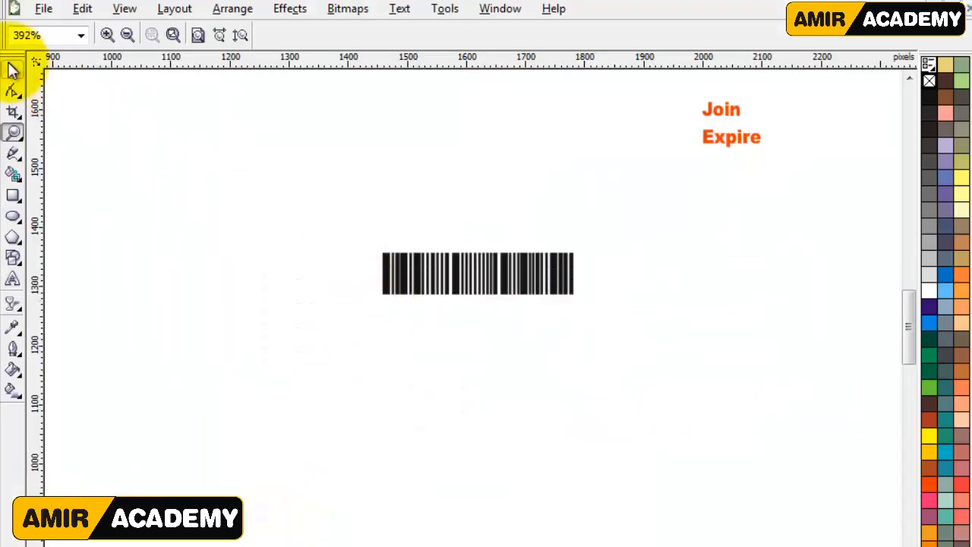
left_click(13, 69)
key("shift+F4")
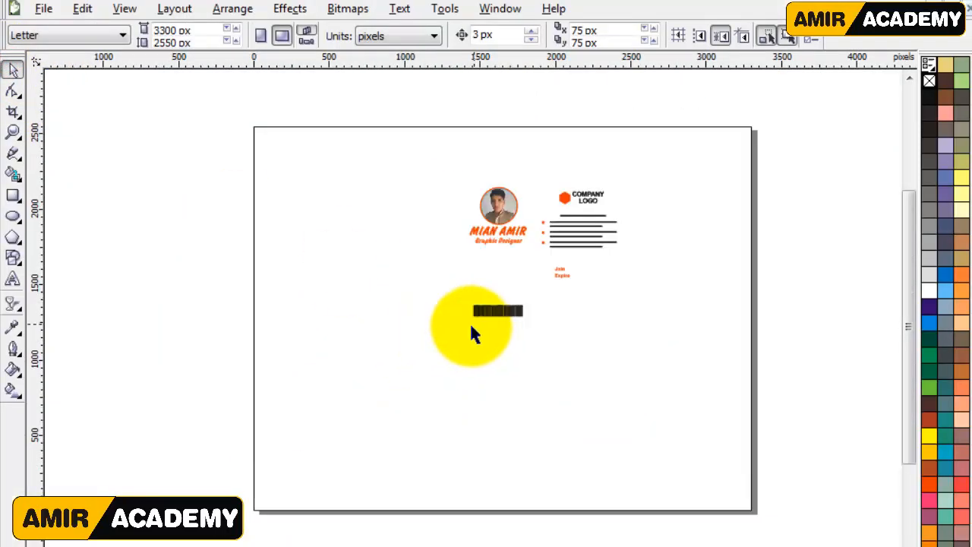
left_click_drag(567, 256, 681, 278)
key("z")
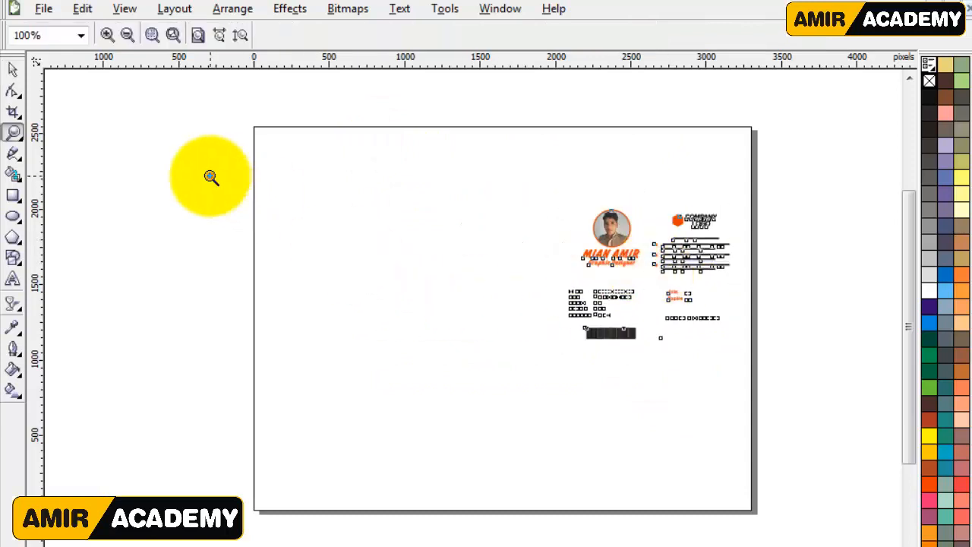
Draw a rectangle about 2.9 by 3 inches on the left side of the page and switch the drawing units to inches.
left_click_drag(211, 177, 758, 393)
left_click(12, 195)
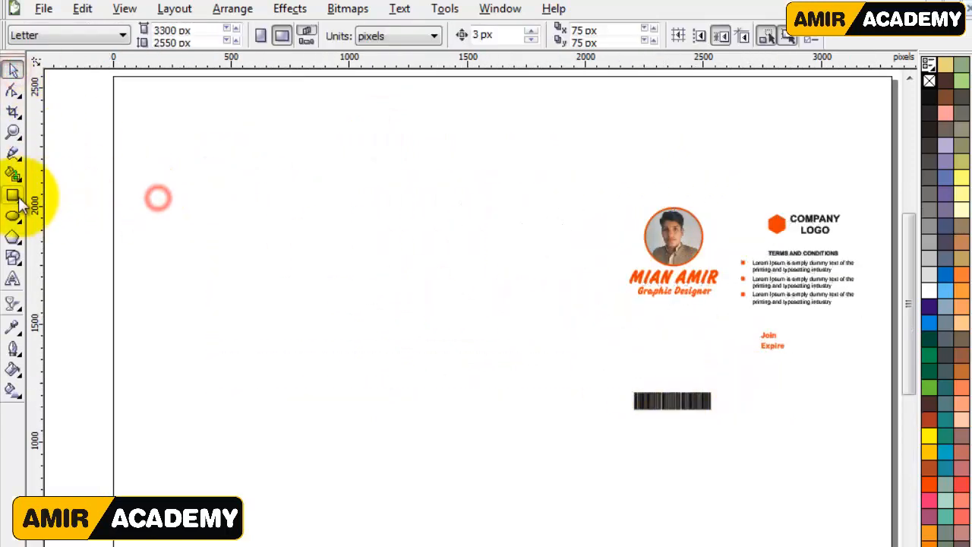
left_click_drag(163, 193, 370, 407)
left_click(12, 69)
left_click(342, 147)
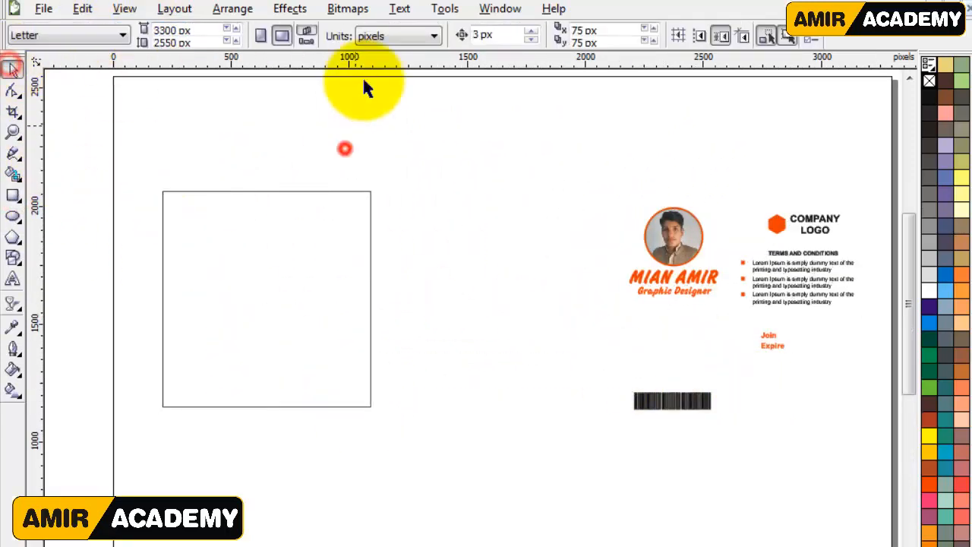
left_click(395, 35)
left_click(372, 54)
Resize the rectangle to 2 by 3 inches and move it toward the middle of the page.
left_click(299, 220)
left_click(144, 29)
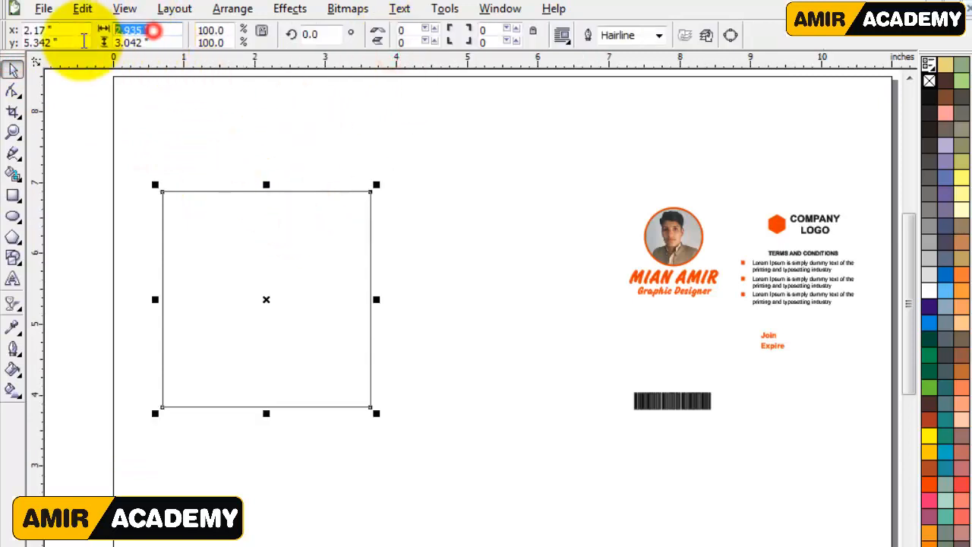
type("2")
key("Tab")
type("3")
key("Return")
left_click_drag(281, 241, 436, 240)
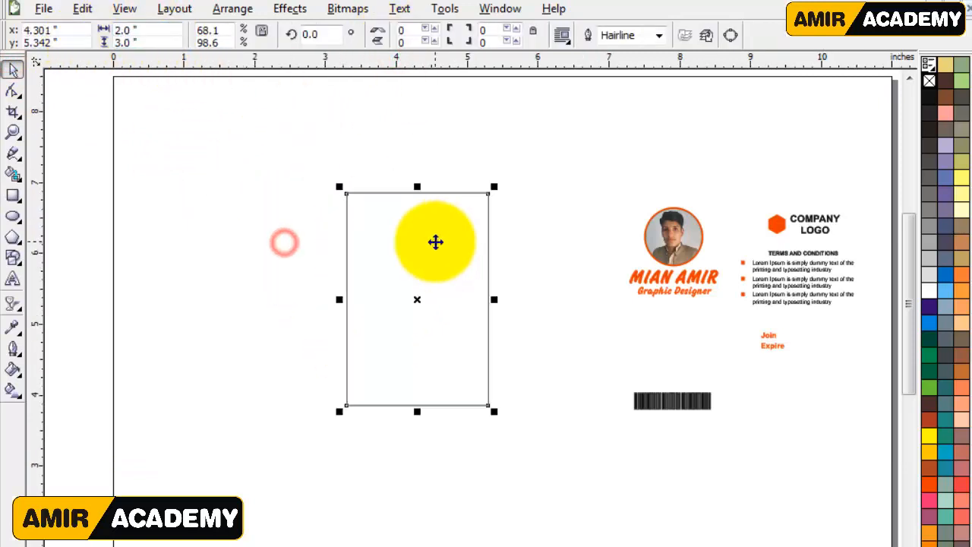
left_click(484, 134)
Draw a second rectangle about 2 by 2.36 inches, matching the card's width and extending from its upper half past its top edge.
key("z")
left_click_drag(291, 157, 733, 472)
key("F6")
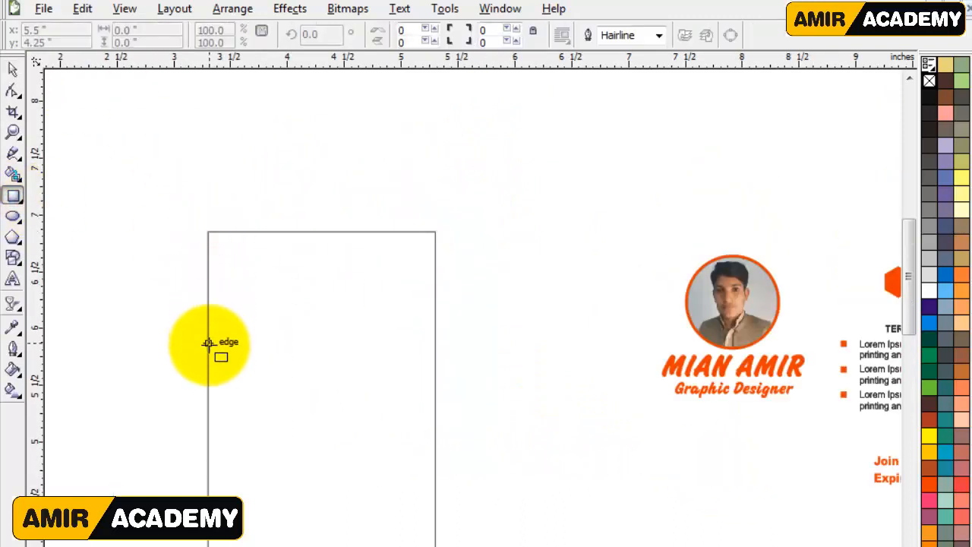
left_click_drag(209, 364, 435, 122)
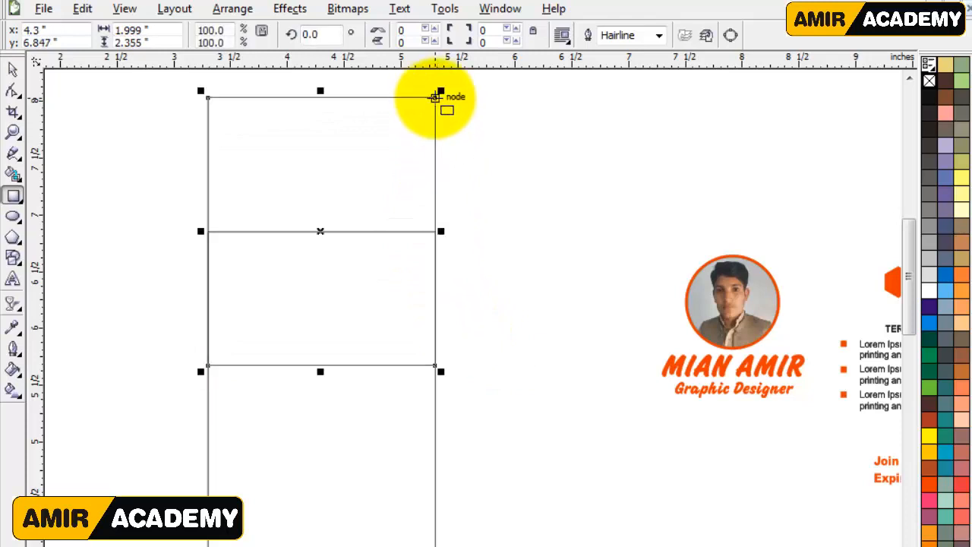
Round only the second rectangle's two lower corners to 100 and move the shape slightly down over the card.
left_click(13, 91)
left_click_drag(208, 366, 342, 389)
double_click(407, 29)
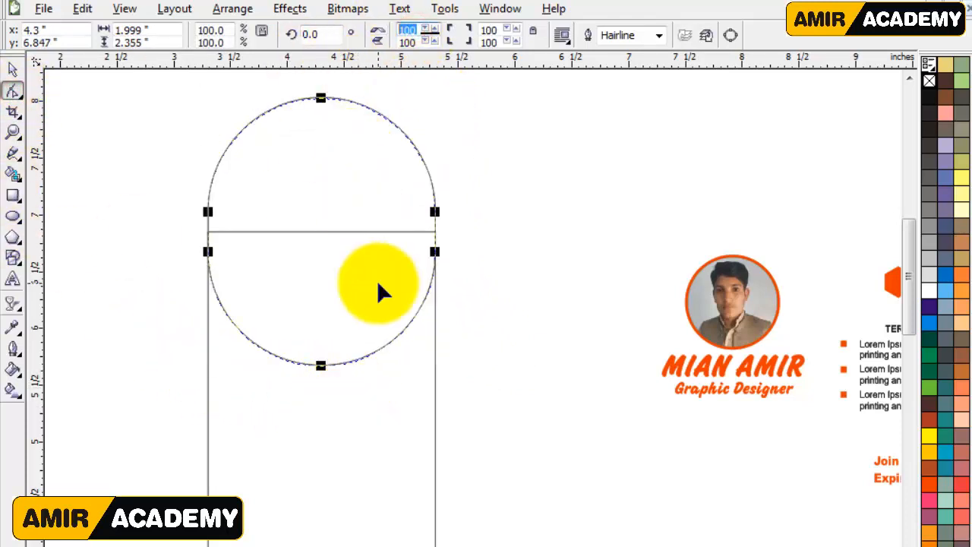
key("Tab")
type("0")
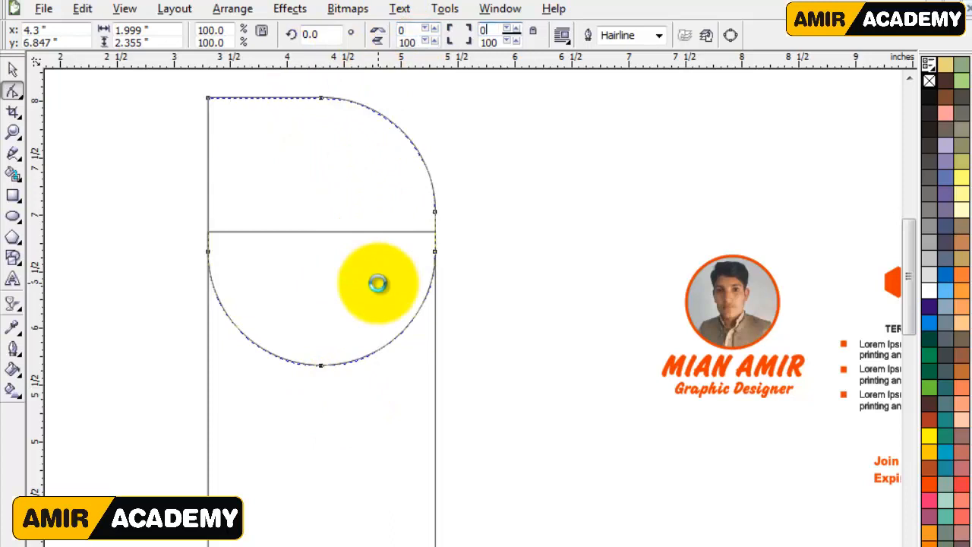
left_click(13, 70)
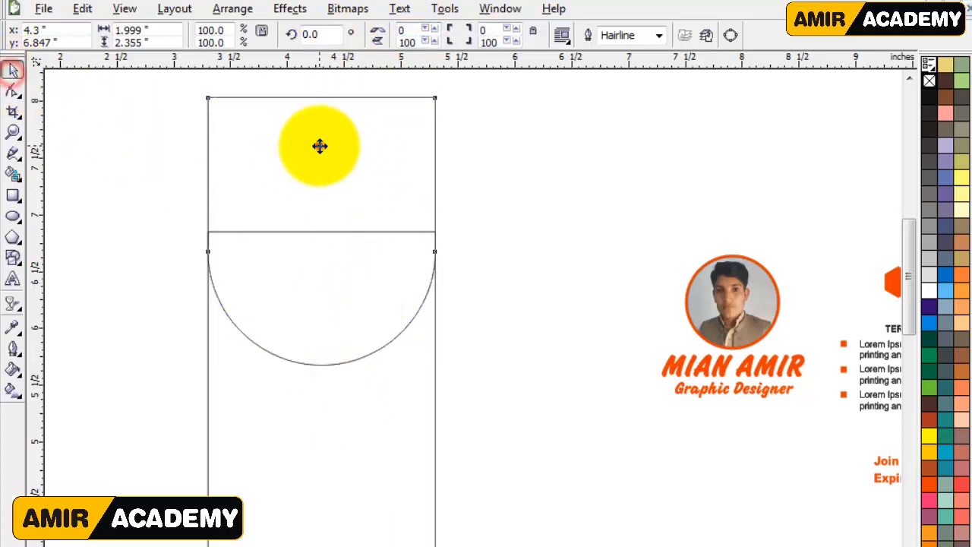
left_click_drag(319, 151, 321, 182)
left_click(493, 291)
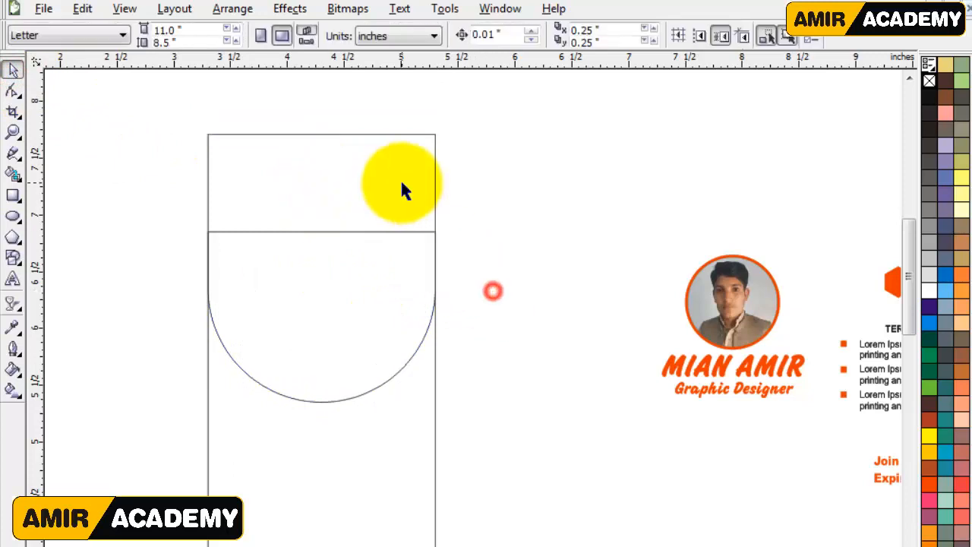
Add a one-step inside contour to the rounded shape with an offset of 0.05 inches.
left_click(401, 183)
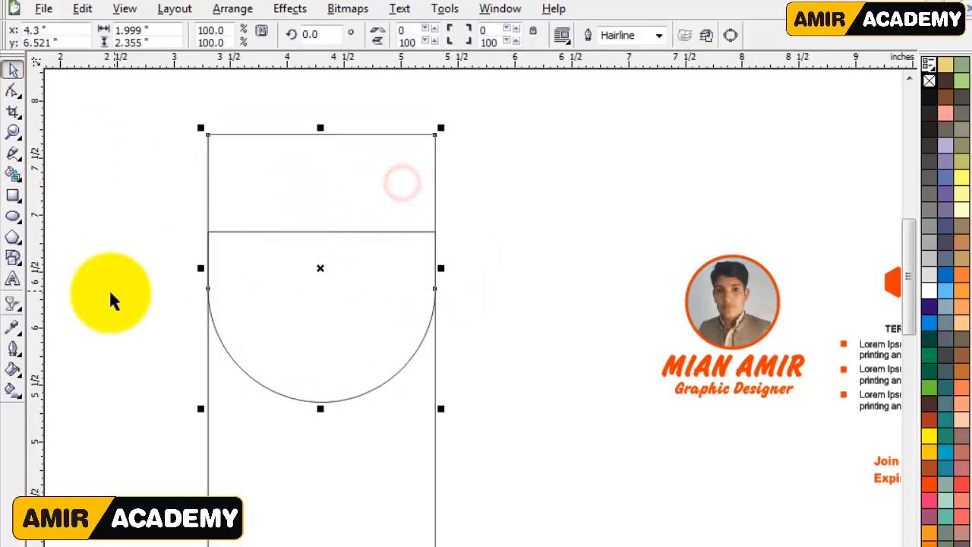
left_click(13, 304)
left_click(71, 318)
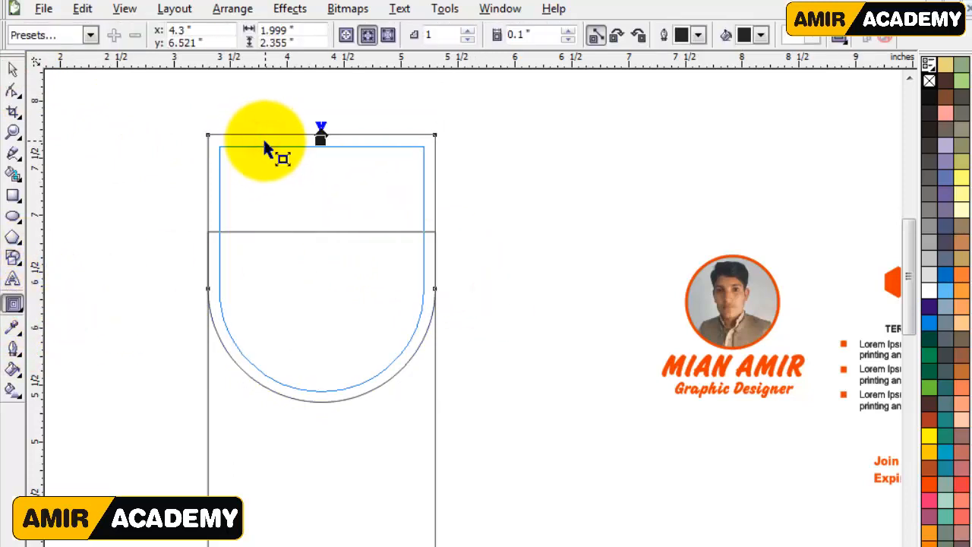
left_click(517, 35)
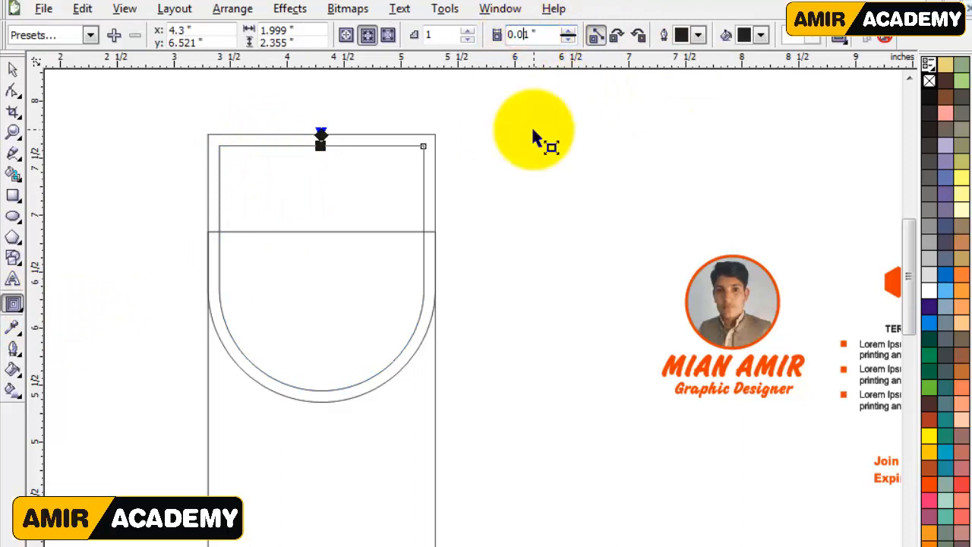
type("0")
key("Return")
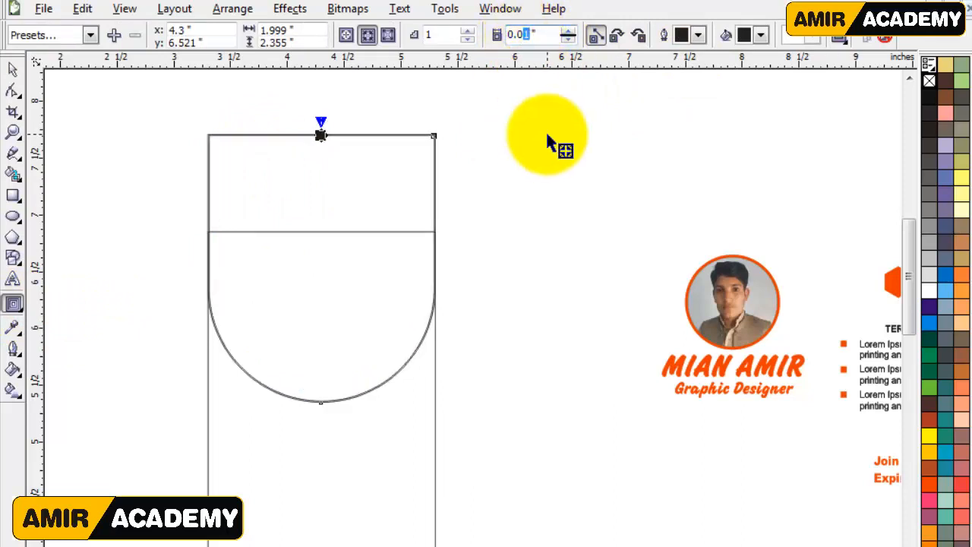
left_click(12, 71)
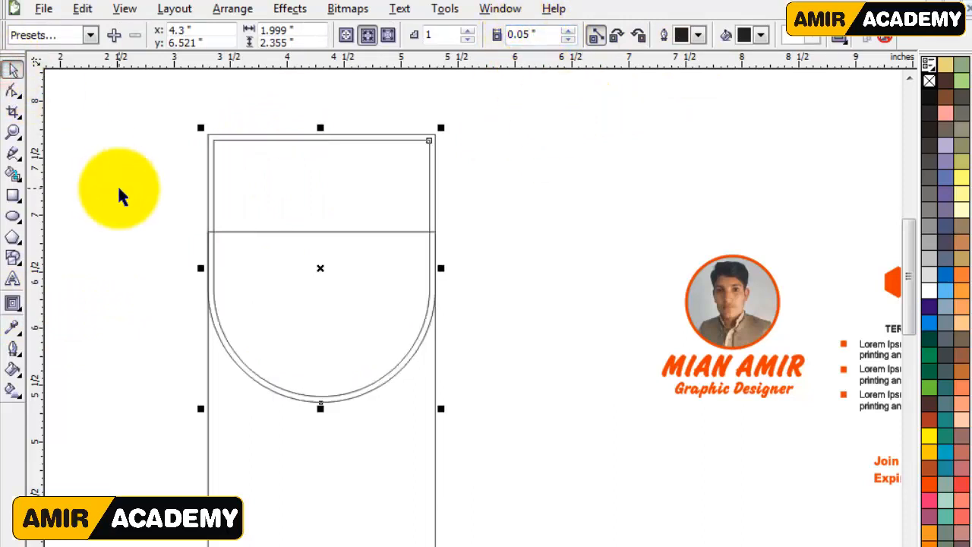
Break the contour apart and combine the inner and outer outlines into one frame shape.
left_click(233, 9)
left_click(206, 189)
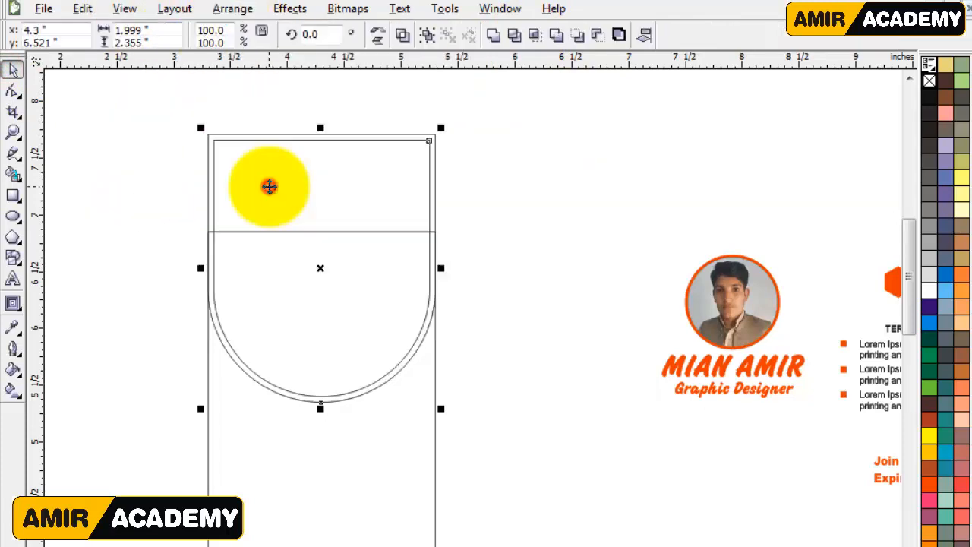
left_click(406, 38)
left_click(524, 189)
Fill the combined frame with brick red and remove its outline.
left_click_drag(434, 140, 496, 140)
key("ctrl+z")
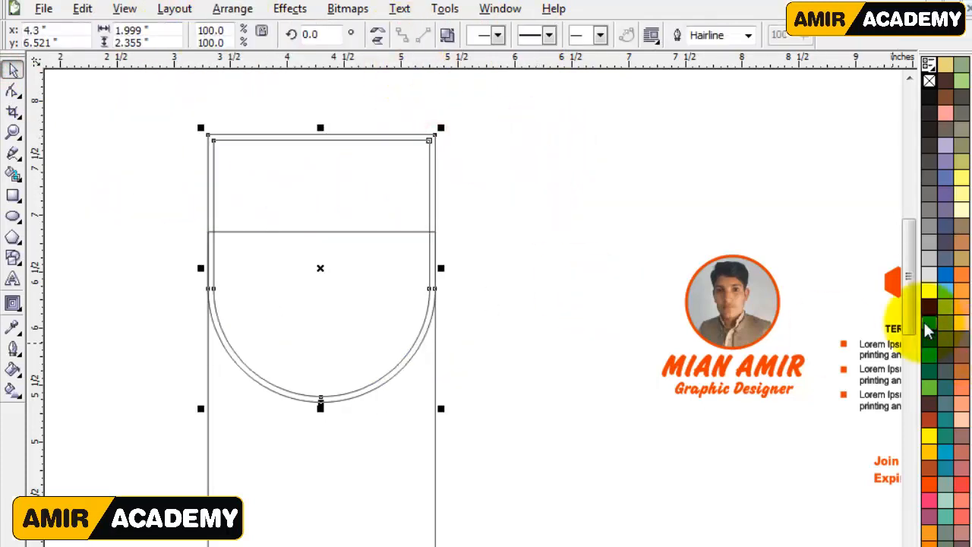
right_click(931, 423)
left_click(535, 341)
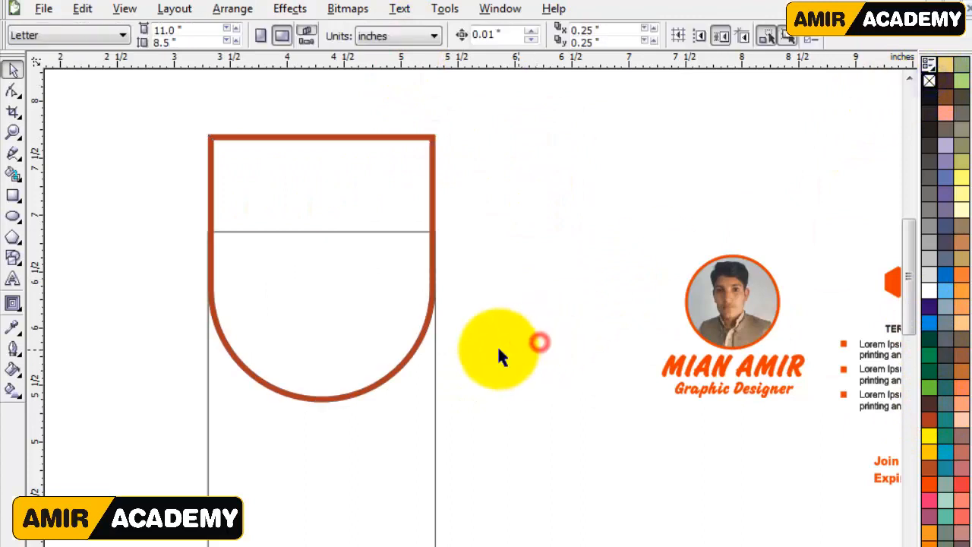
Scale the red frame down proportionally about its centre so it sits inside the card's side edges.
scroll(904, 273, "down", 1)
left_click(431, 130)
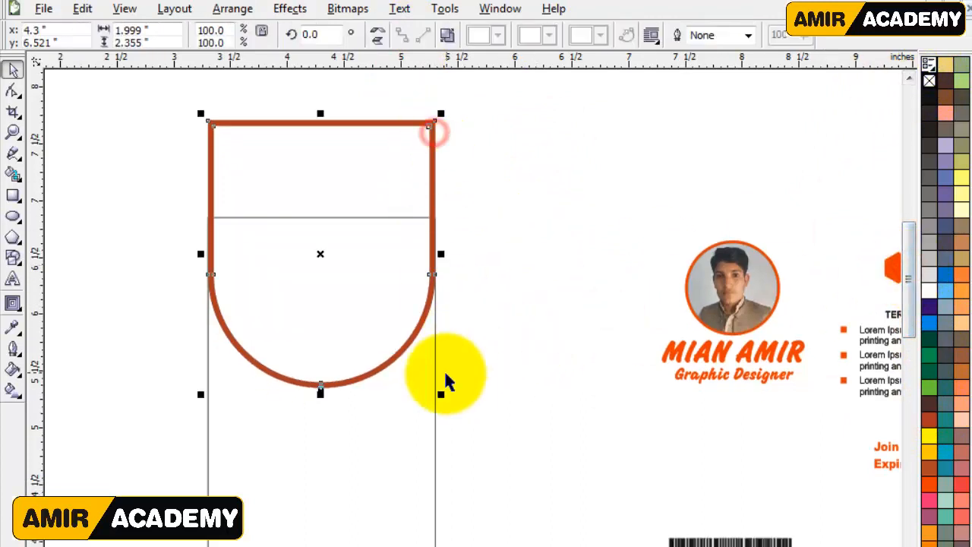
left_click_drag(435, 396, 423, 373)
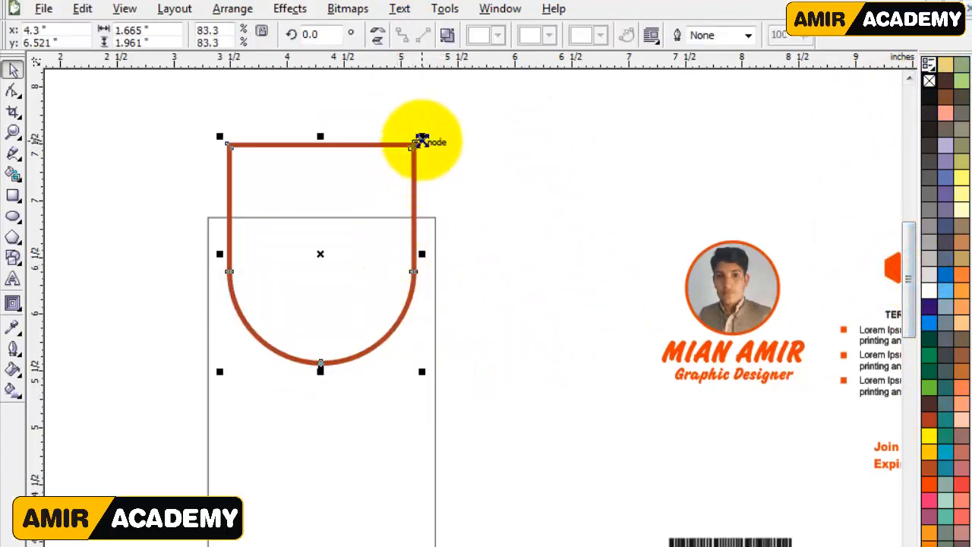
left_click_drag(422, 138, 426, 133)
left_click(531, 234)
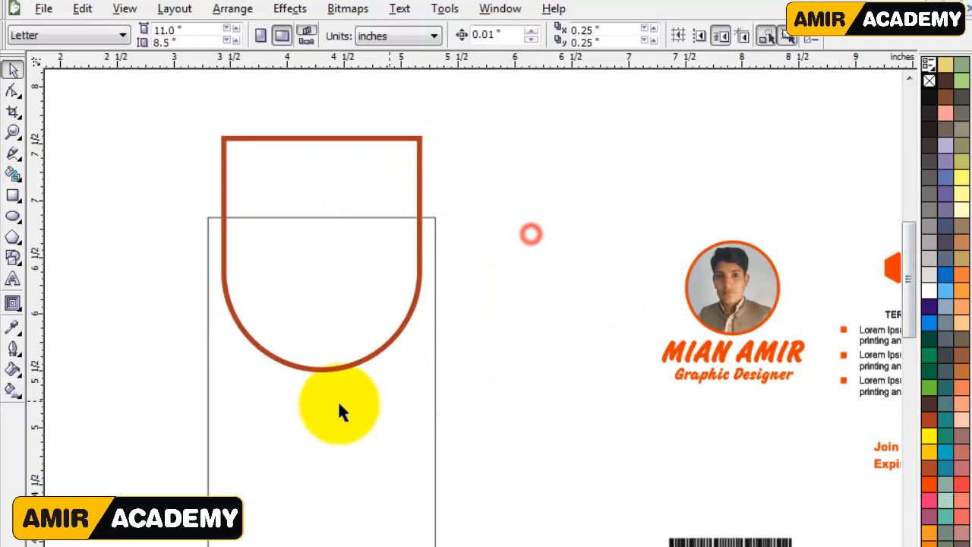
Draw a rectangle about 2.8 inches wide across the card's lower part and bow its top edge up to the frame.
left_click(13, 195)
left_click_drag(162, 418, 479, 542)
left_click(13, 92)
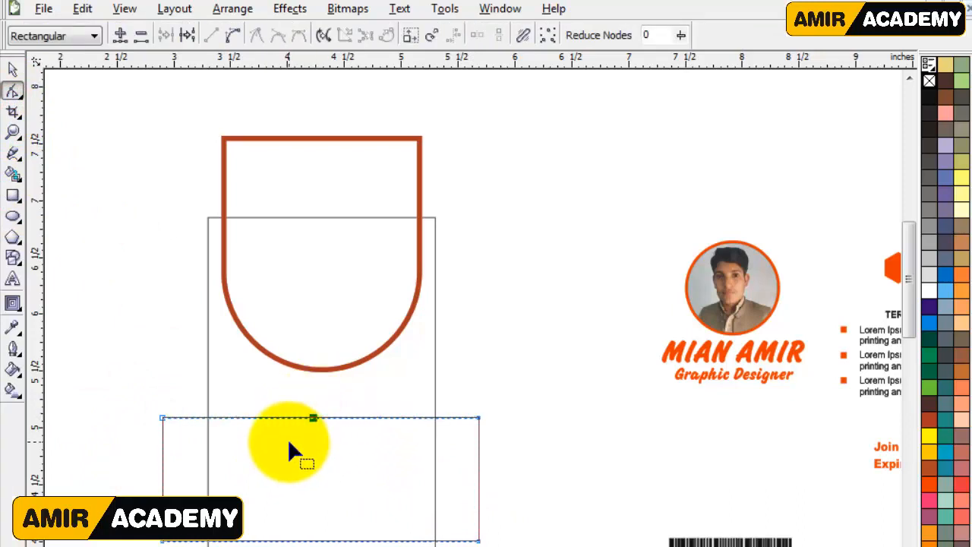
left_click(330, 417)
left_click(231, 34)
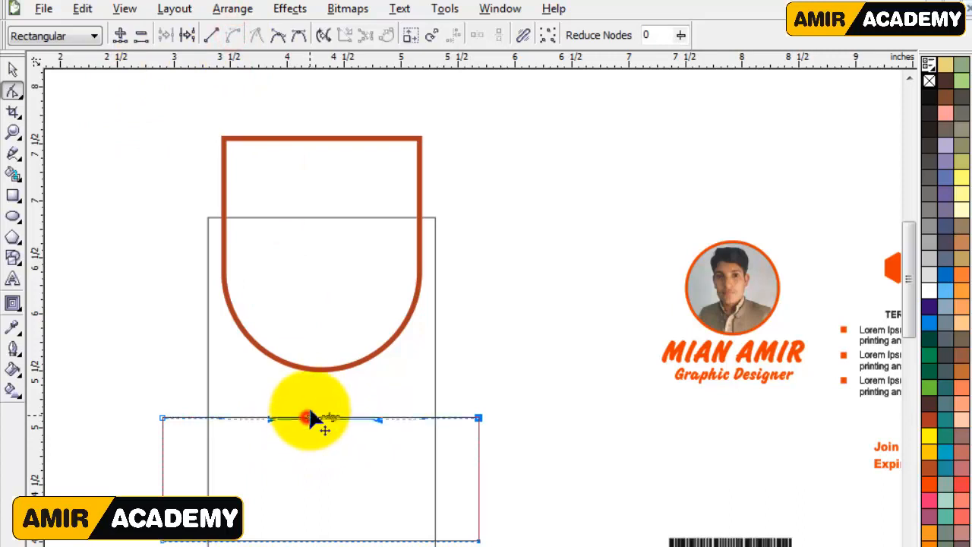
left_click_drag(909, 288, 908, 325)
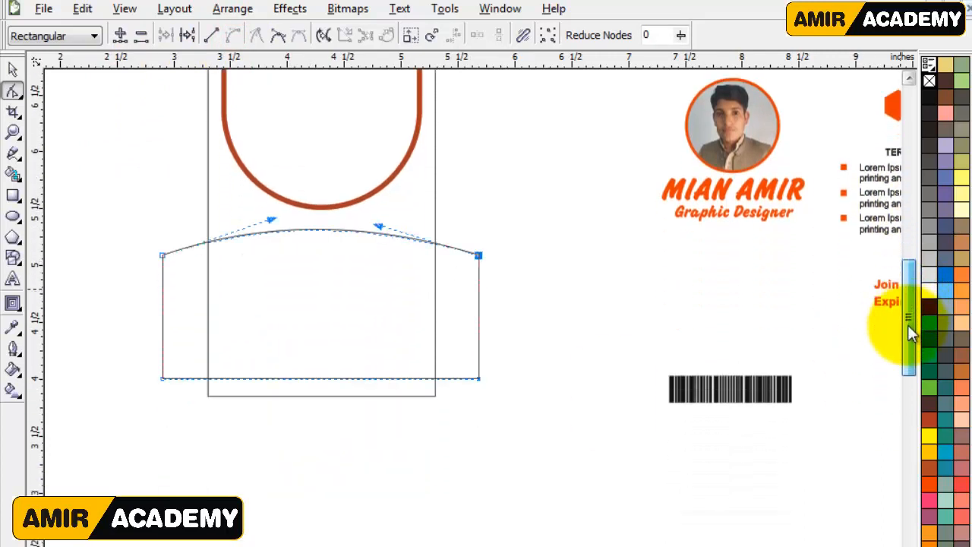
left_click(323, 231)
left_click_drag(323, 213, 323, 213)
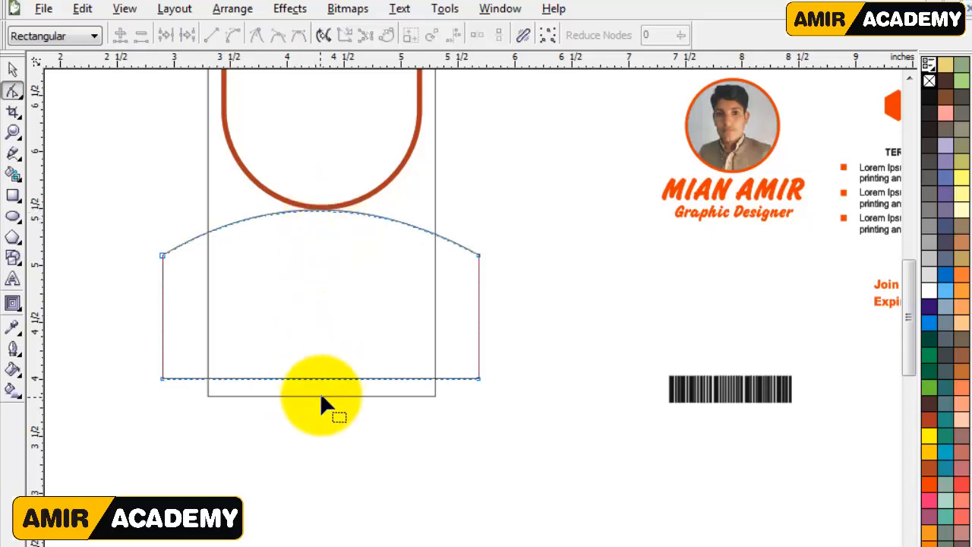
Curve the lower rectangle's bottom edge upward into an arc matching its top edge.
key("ctrl+z")
mouse_move(328, 343)
left_mouse_down()
mouse_move(315, 308)
mouse_move(319, 337)
left_mouse_up()
left_click(319, 379)
left_click(232, 36)
Fill the curved band with black and remove its outline.
left_click(13, 69)
left_click(930, 100)
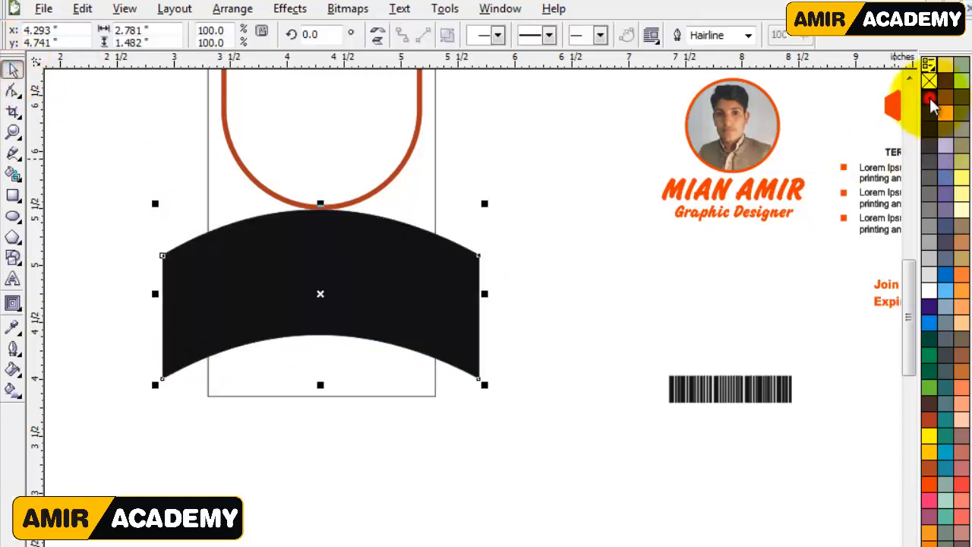
left_click(13, 72)
left_click(130, 341)
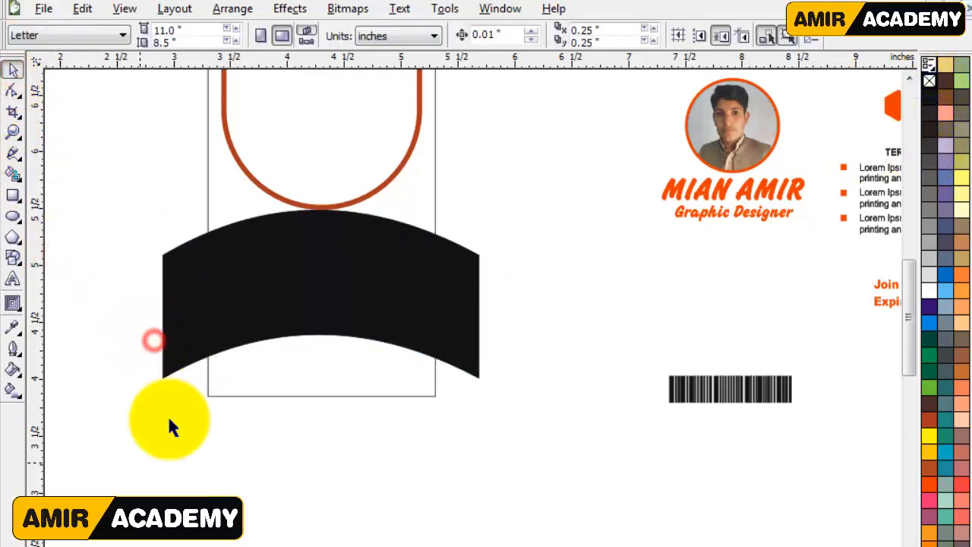
left_click(174, 357)
Smart-fill the card areas on both sides between the red frame and the black band with orange.
left_click(910, 80)
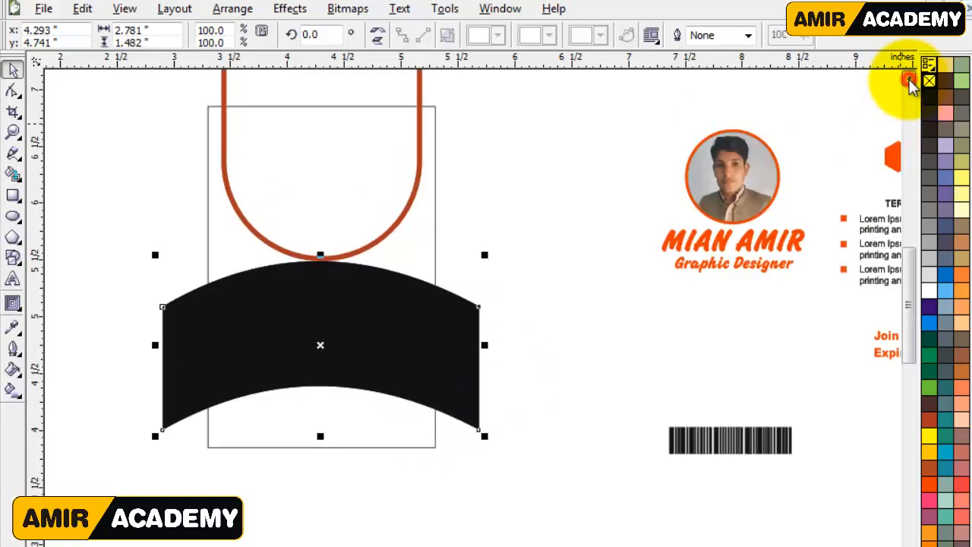
left_click(909, 80)
left_click(560, 297)
left_click(13, 174)
left_click(245, 293)
left_click(407, 305)
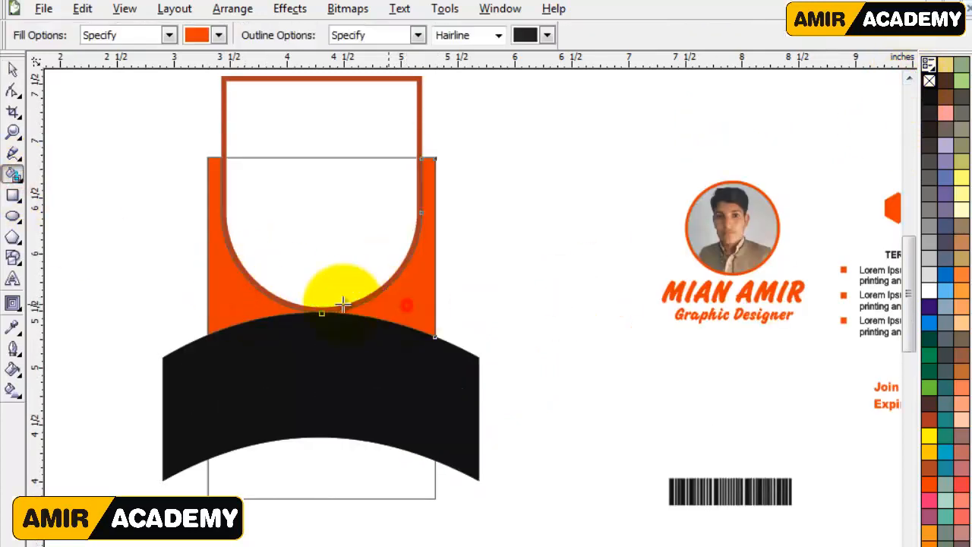
Select both orange areas and remove their outlines.
left_click(13, 72)
left_click(130, 365)
left_click(404, 305)
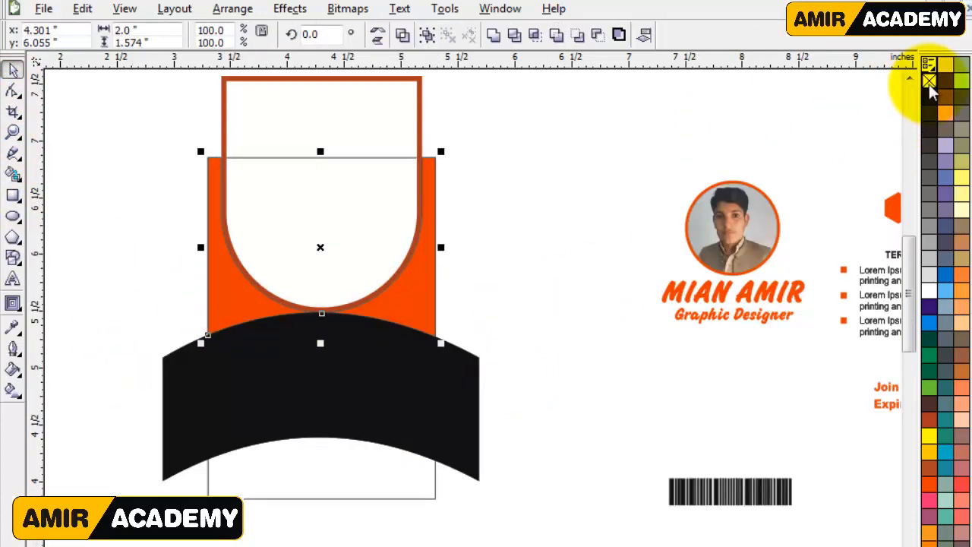
left_click(532, 311)
PowerClip the two orange areas and the curved black band inside the card rectangle.
left_click(419, 122)
left_click(494, 191)
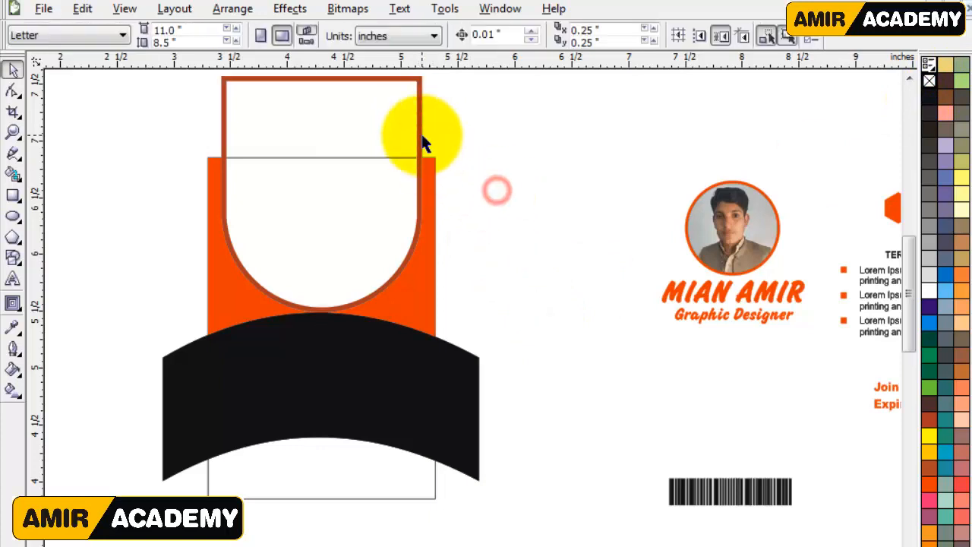
left_click(431, 317)
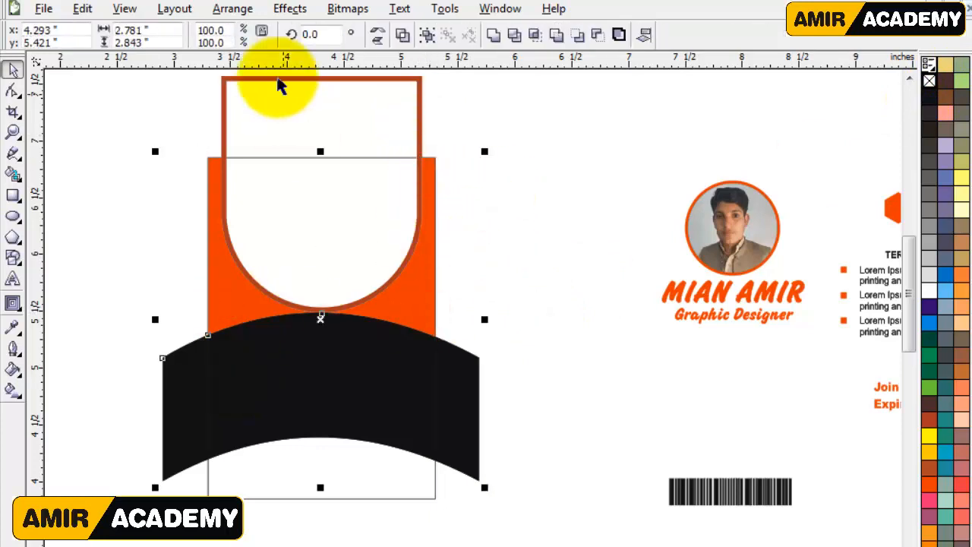
left_click(290, 9)
left_click(464, 265)
left_click(259, 490)
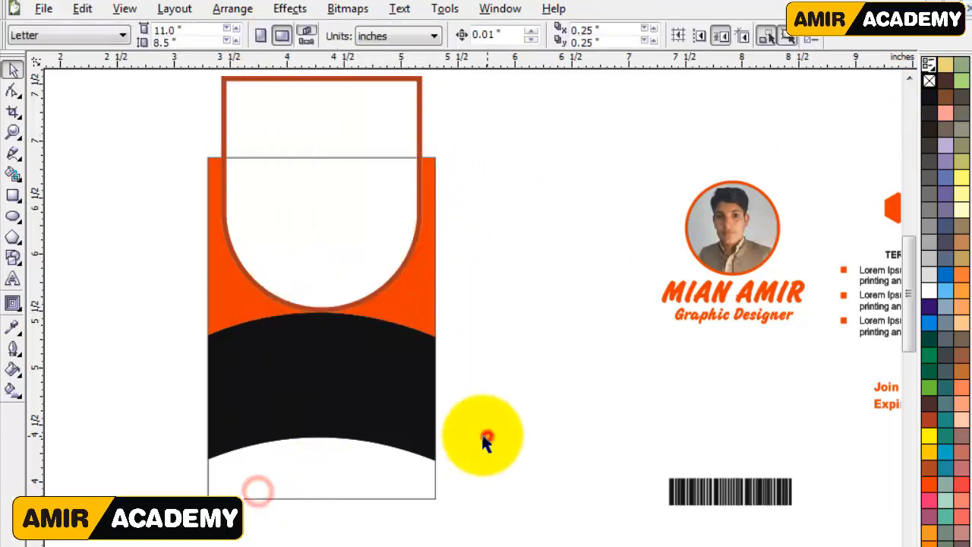
PowerClip the rounded red frame inside the card rectangle.
left_click(420, 84)
left_click(291, 8)
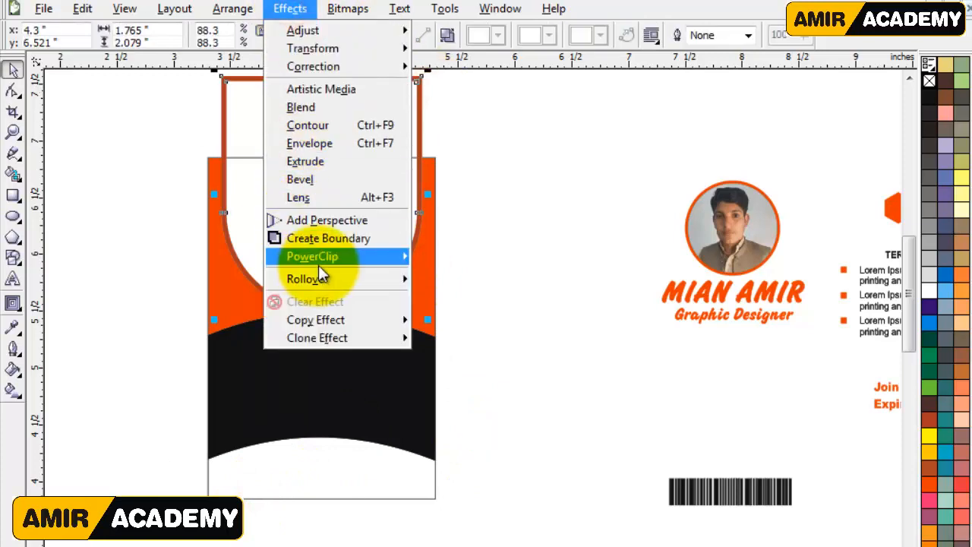
left_click(428, 257)
left_click(295, 402)
left_click(494, 331)
Ungroup the prepared front-side content and move the barcode to the white area at the card's bottom.
left_click(564, 280)
left_click(738, 240)
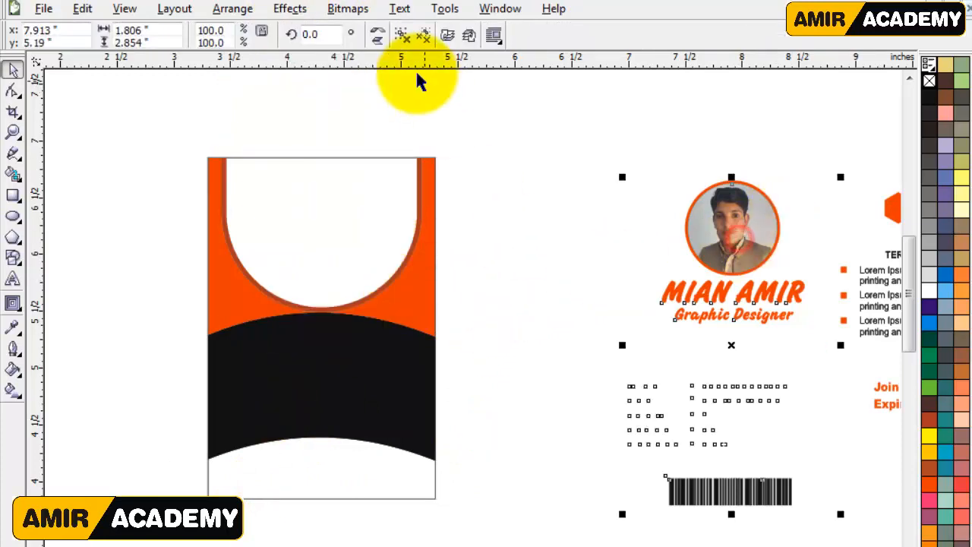
left_click(403, 40)
left_click(495, 288)
left_click_drag(745, 485, 347, 475)
left_click(541, 442)
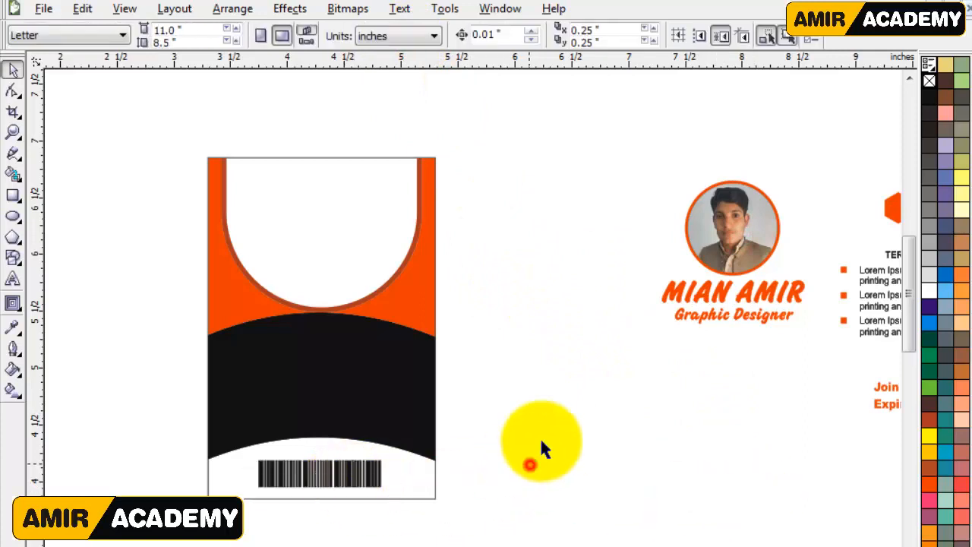
Draw a circle about 0.76 inches in diameter in the card's upper white area and center it horizontally on the card.
left_click(12, 216)
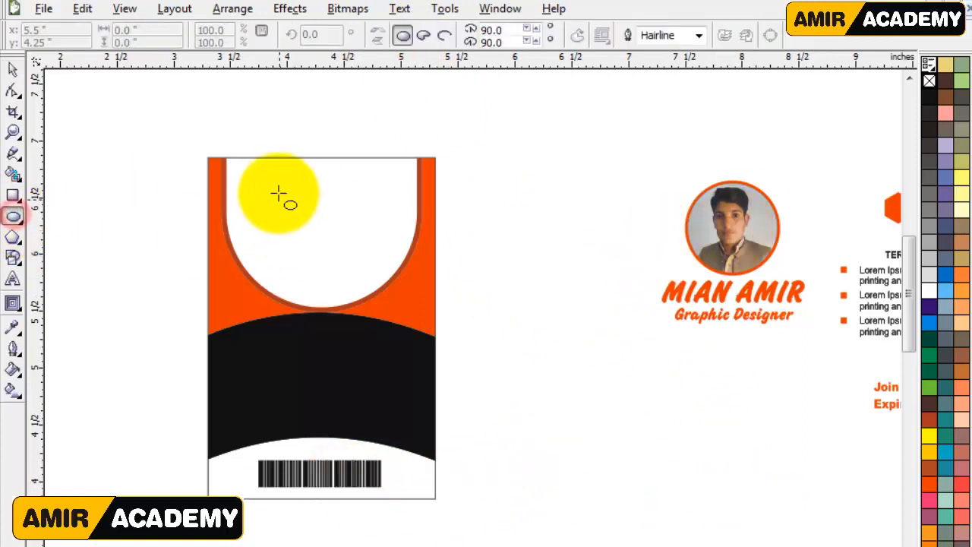
left_click_drag(267, 177, 367, 276)
left_click(12, 71)
left_click(344, 308)
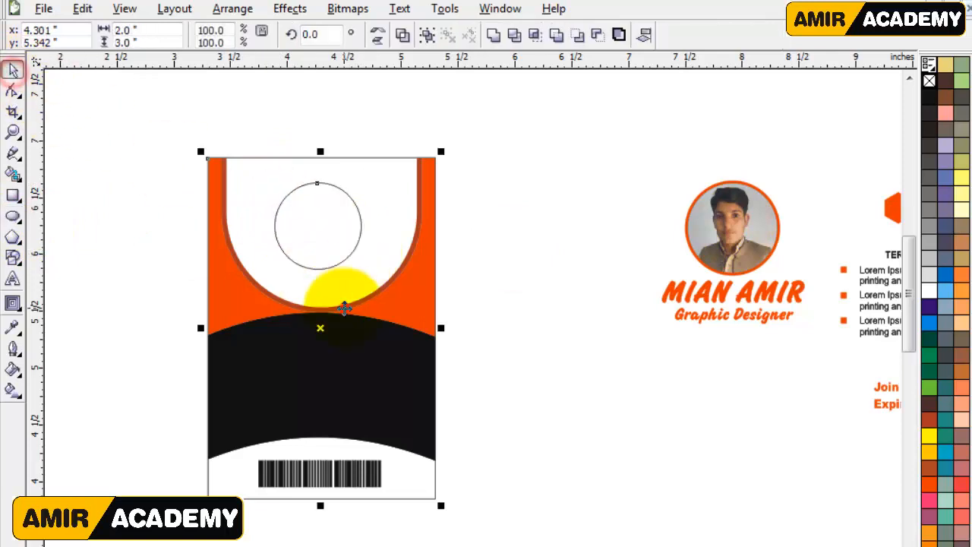
left_click(521, 288)
left_click(325, 225)
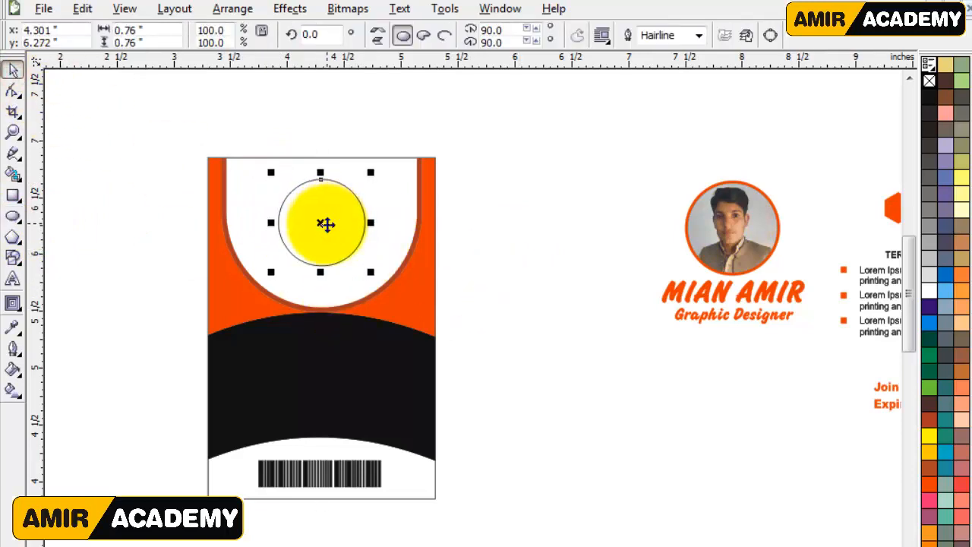
left_click(559, 330)
Add a 0.05-inch inward contour to the circle and combine the two circles into a ring.
left_click(321, 221)
key("z")
left_click(322, 222)
left_click_drag(240, 202, 670, 454)
scroll(908, 278, "down", 2)
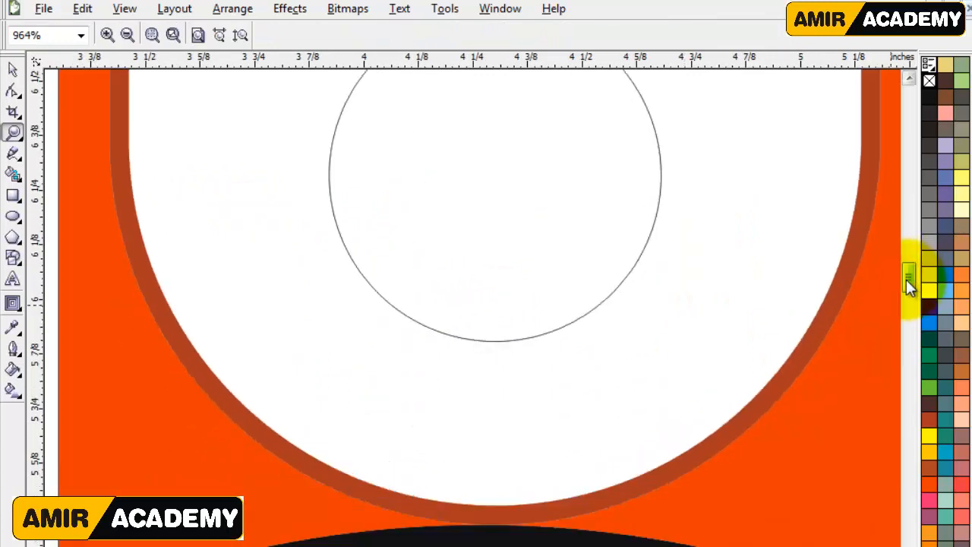
right_click(652, 286)
left_click_drag(197, 175, 645, 396)
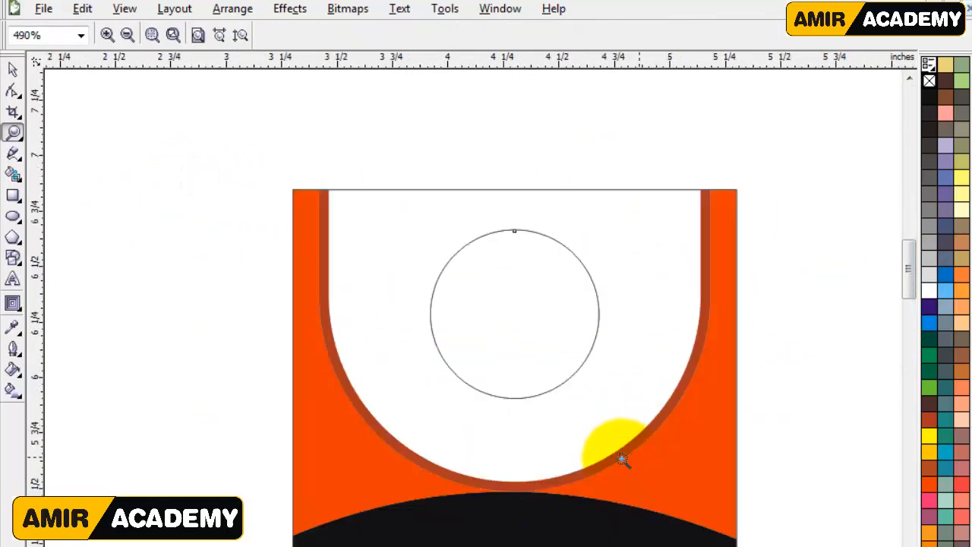
left_click(23, 303)
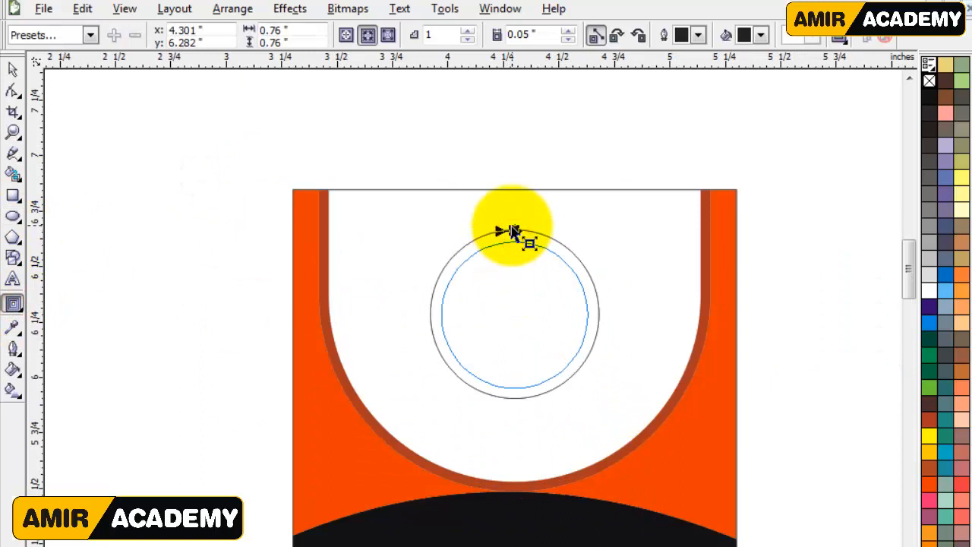
left_click_drag(513, 230, 514, 232)
left_click(13, 70)
left_click(540, 339)
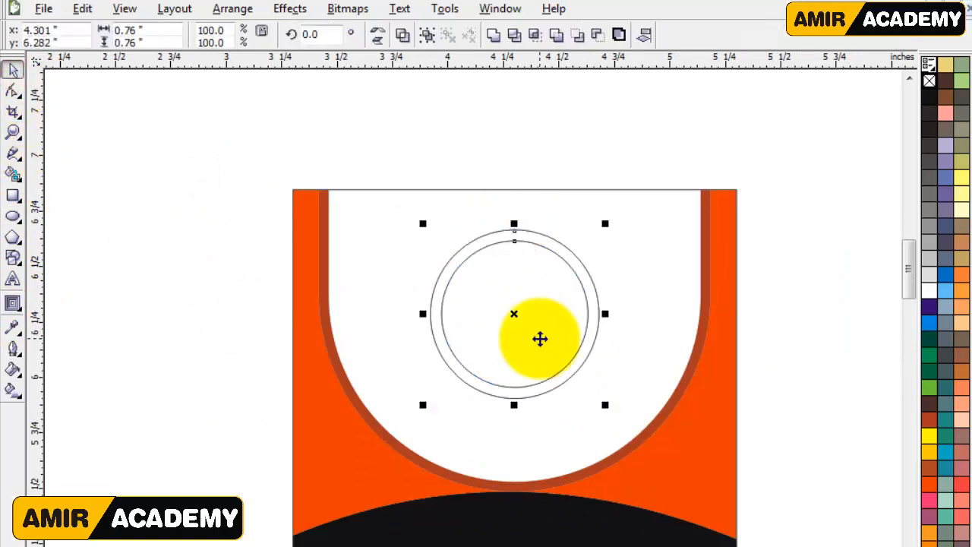
Fill the ring with reddish brown, remove its outline, and recolor it dark blue.
left_click(934, 424)
left_click(758, 166)
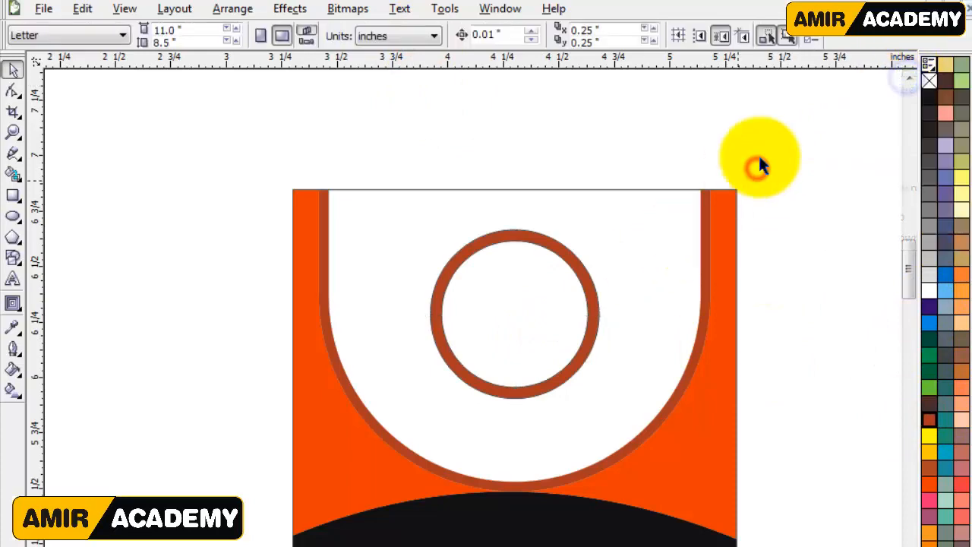
right_click(931, 81)
left_click(528, 417)
left_click(512, 288)
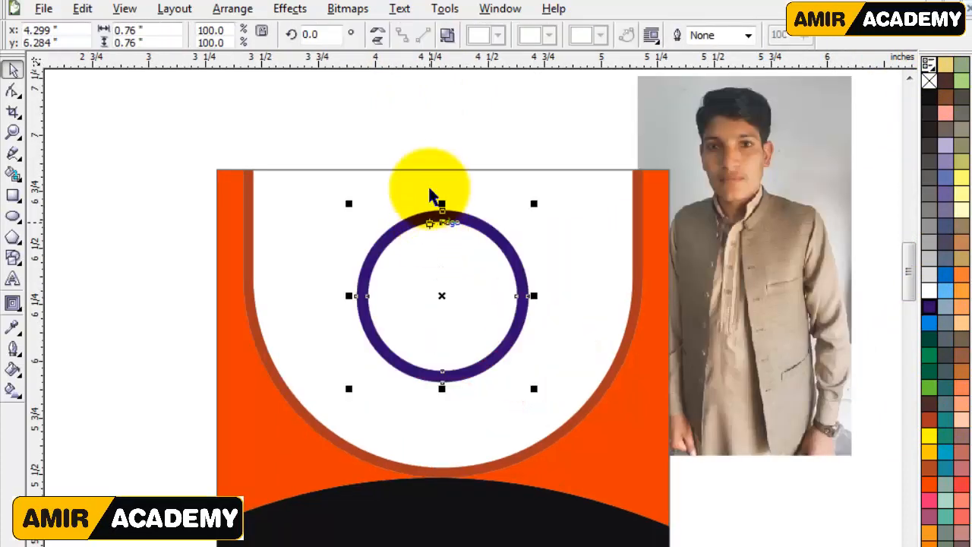
left_click(417, 134)
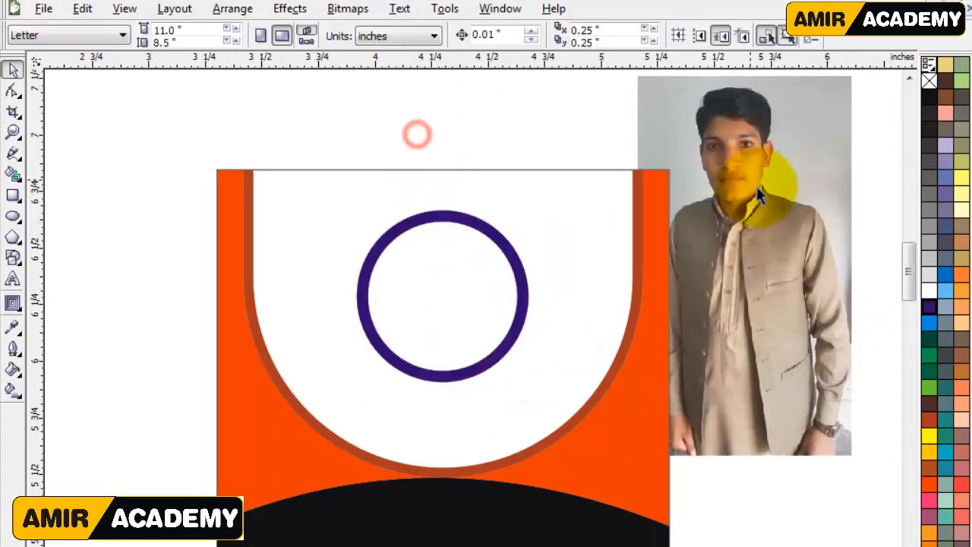
Move the portrait photo beside the ring, then smart-fill the ring's interior as a separate circle and color it white.
left_click(710, 258)
left_click(12, 174)
left_click(423, 256)
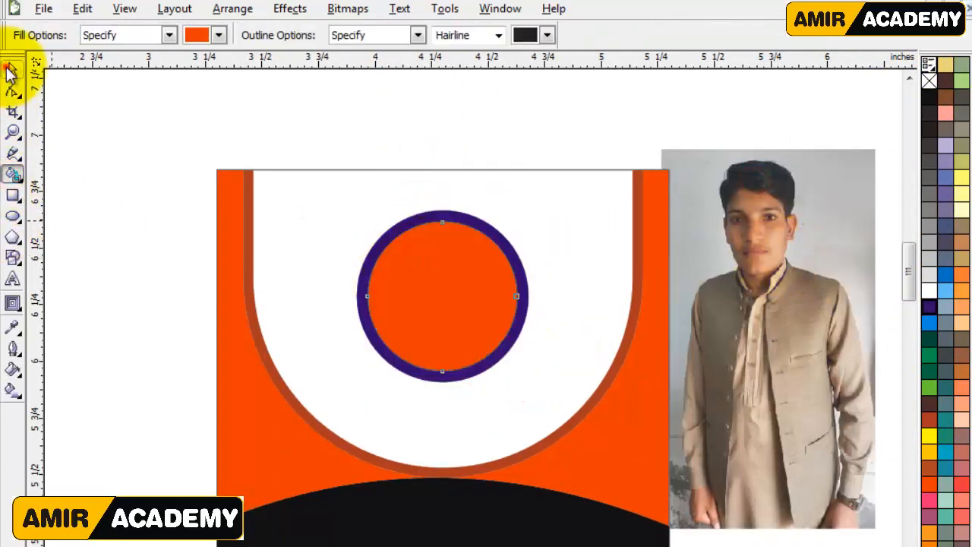
left_click(10, 70)
left_click(928, 290)
left_click(747, 114)
Position the portrait photo behind the ring so that the head lies within its circle.
left_click(779, 273)
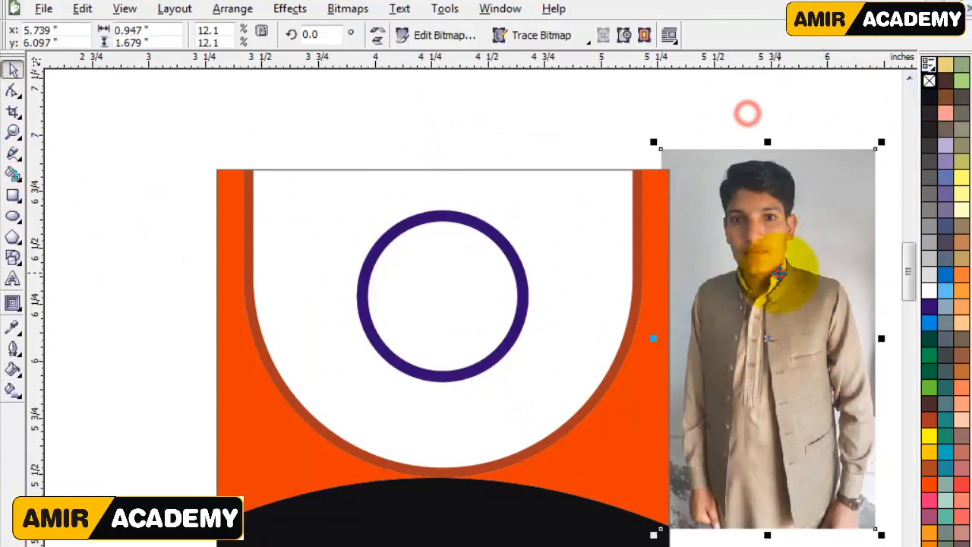
left_click_drag(774, 232, 452, 274)
left_click_drag(518, 394, 527, 409)
key("Escape")
left_click(485, 409)
left_click_drag(450, 386, 458, 396)
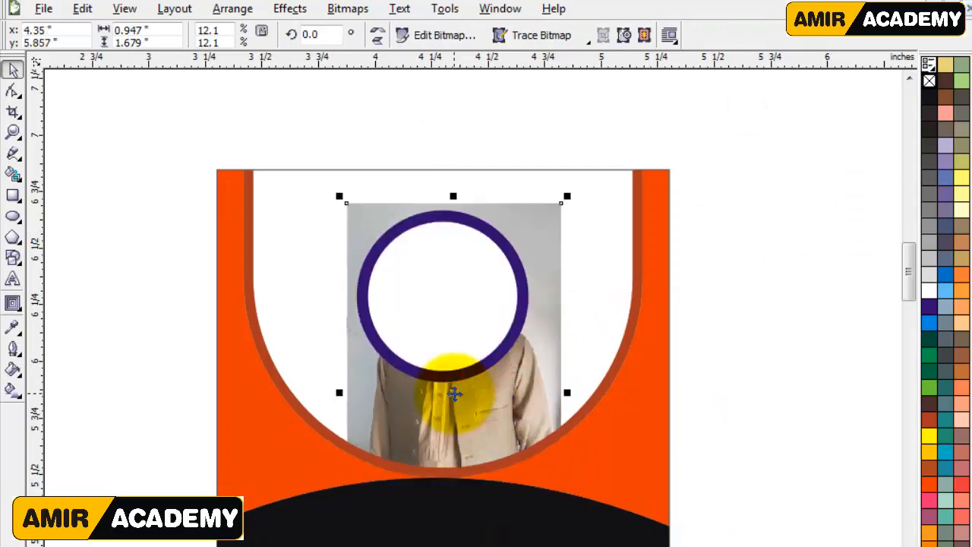
PowerClip the portrait photo into the ring's inner circle and adjust its position so the face is framed.
left_click(283, 10)
mouse_move(345, 259)
left_click(449, 258)
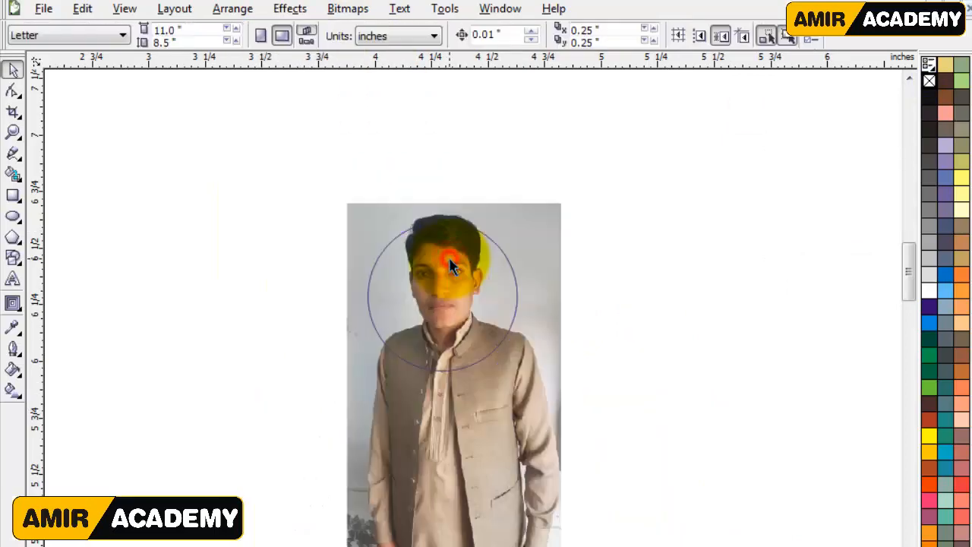
left_click(525, 222)
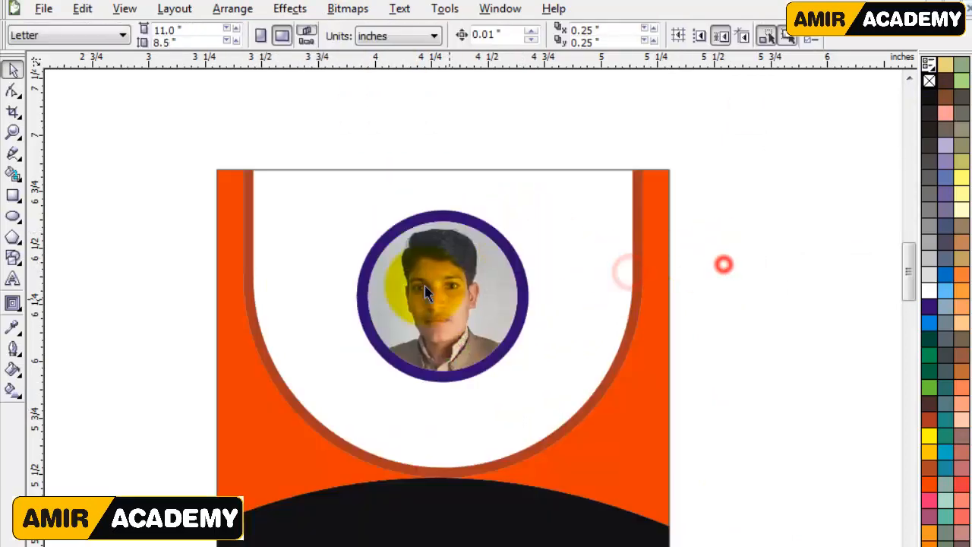
Set both the outline and the fill of the ring around the photo to orange.
left_click(495, 234)
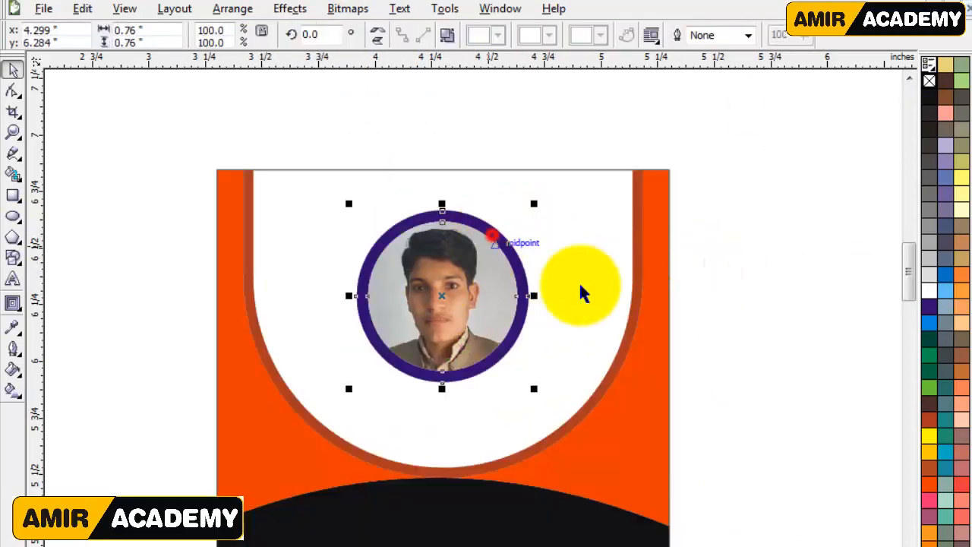
left_click(930, 484)
left_click(790, 363)
left_click(490, 232)
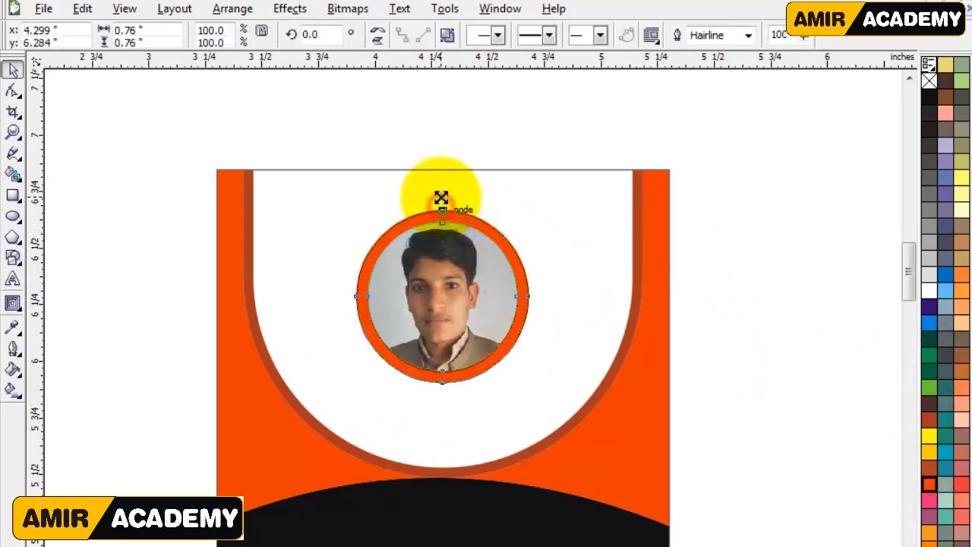
left_click(703, 383)
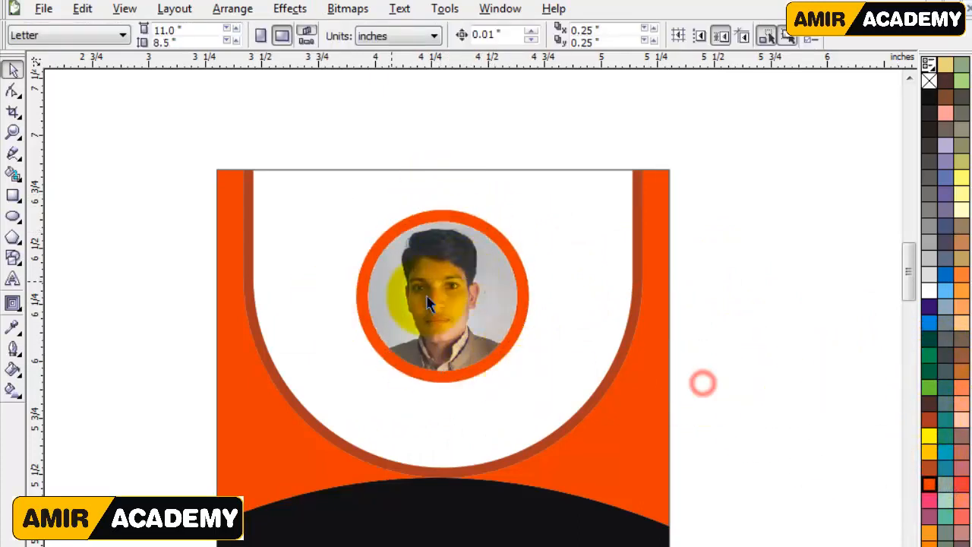
left_click_drag(439, 312, 439, 311)
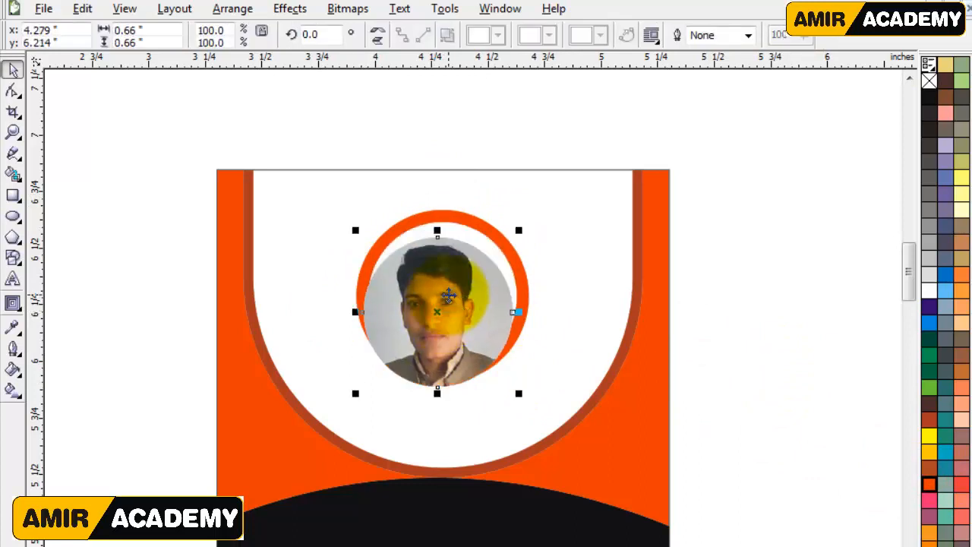
key("ctrl+z")
left_click(778, 342)
Stretch the photo and its ring vertically into an oval about 0.83 inches tall.
left_click_drag(308, 429, 309, 427)
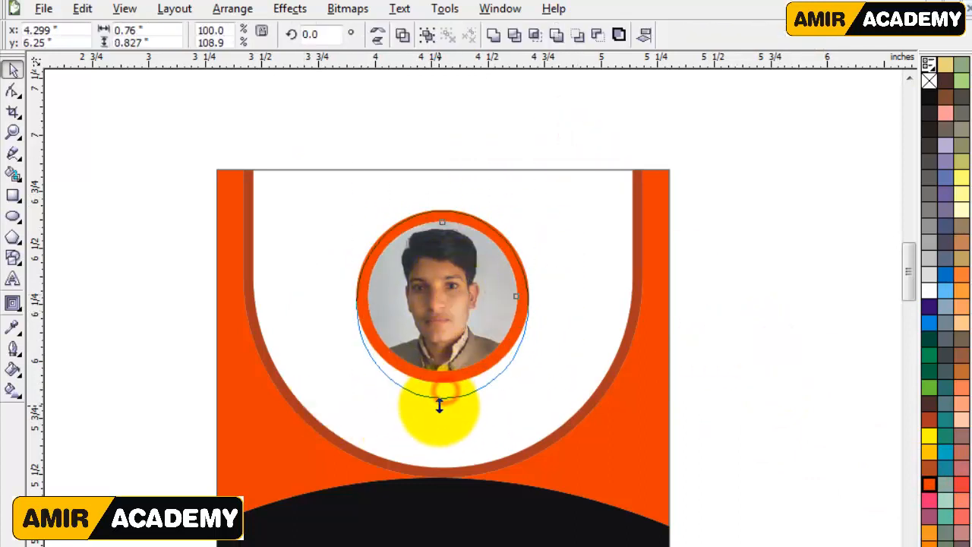
left_click_drag(440, 405, 440, 405)
left_click(730, 385)
scroll(453, 414, "down", 1)
left_click(675, 354)
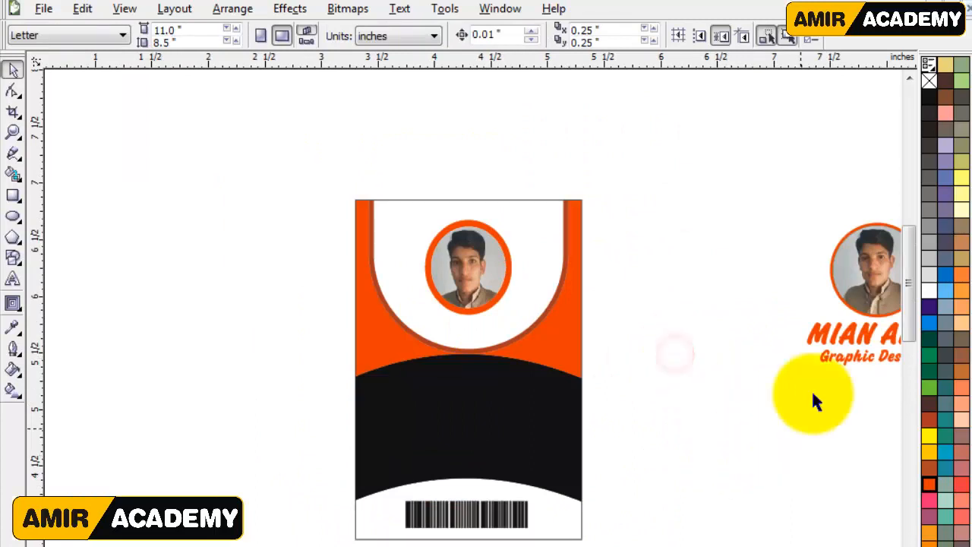
Scale the oval photo and ring down to about 0.45 by 0.49 inches and move them higher on the card.
left_click(862, 370)
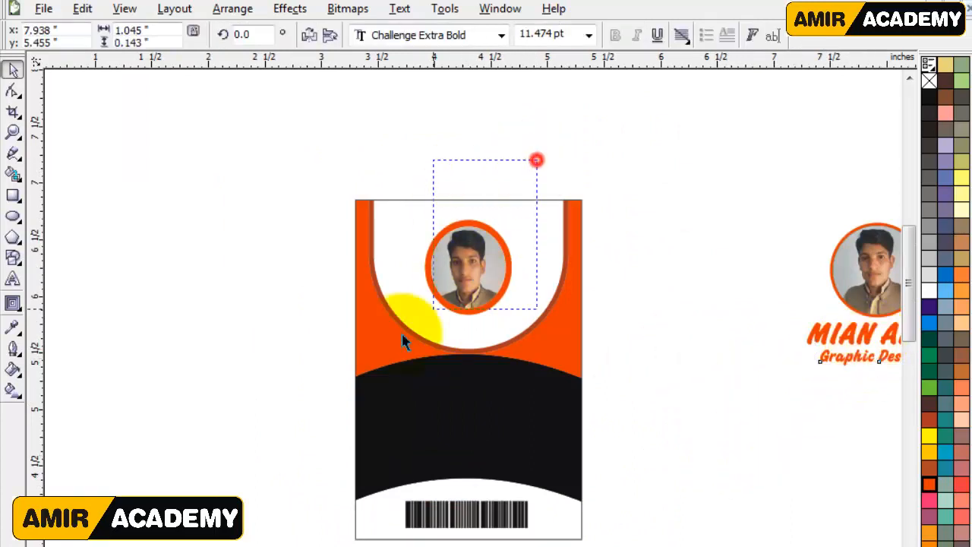
left_click_drag(402, 342, 393, 350)
scroll(487, 268, "up", 1)
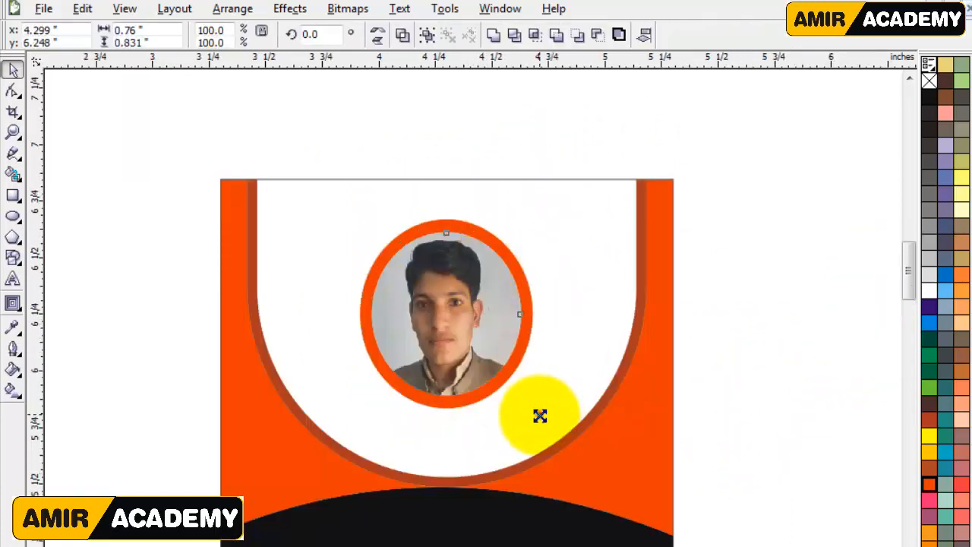
left_click_drag(539, 416, 502, 376)
left_click_drag(447, 319, 435, 272)
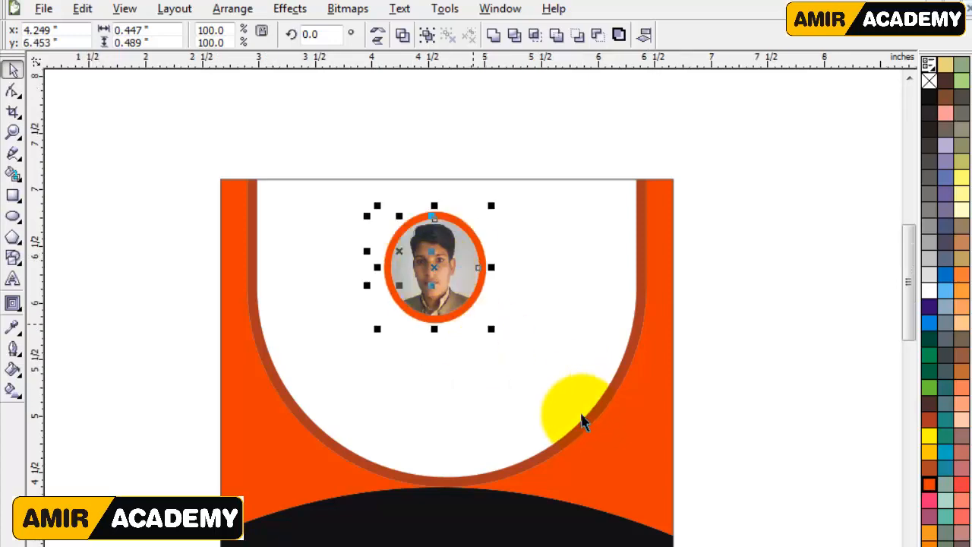
Move the name and job title text below the card photo and scale it to about 0.83 by 0.25 inches.
scroll(582, 414, "down", 1)
left_click(616, 341)
left_click_drag(686, 303, 842, 397)
left_click_drag(762, 347, 349, 308)
scroll(326, 309, "up", 2)
left_click_drag(639, 377, 590, 360)
left_click_drag(504, 304, 504, 303)
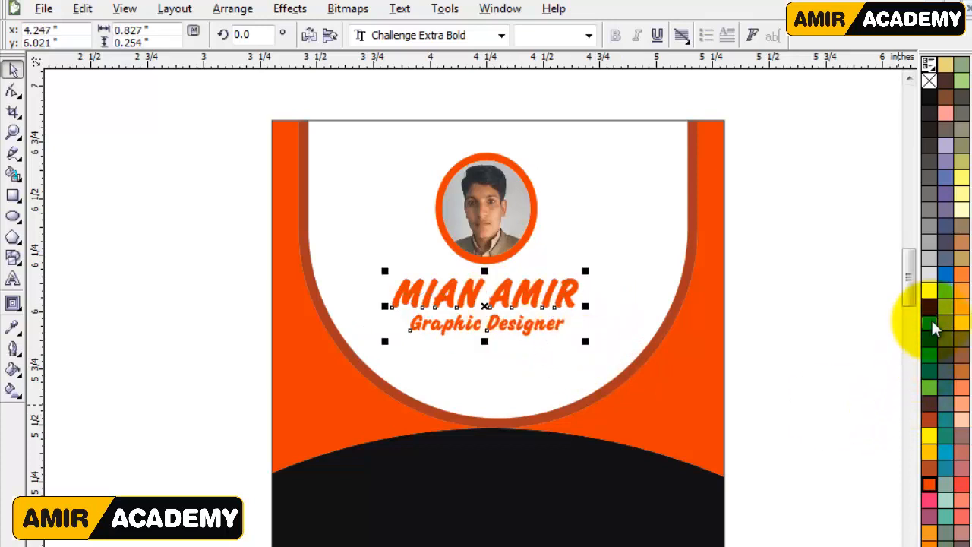
Fill the name and job title text with blue.
left_click(929, 323)
left_click(785, 405)
scroll(642, 283, "down", 2)
left_click(643, 276)
Fill the ring around the card photo with the same blue and remove its outline.
scroll(436, 248, "up", 1)
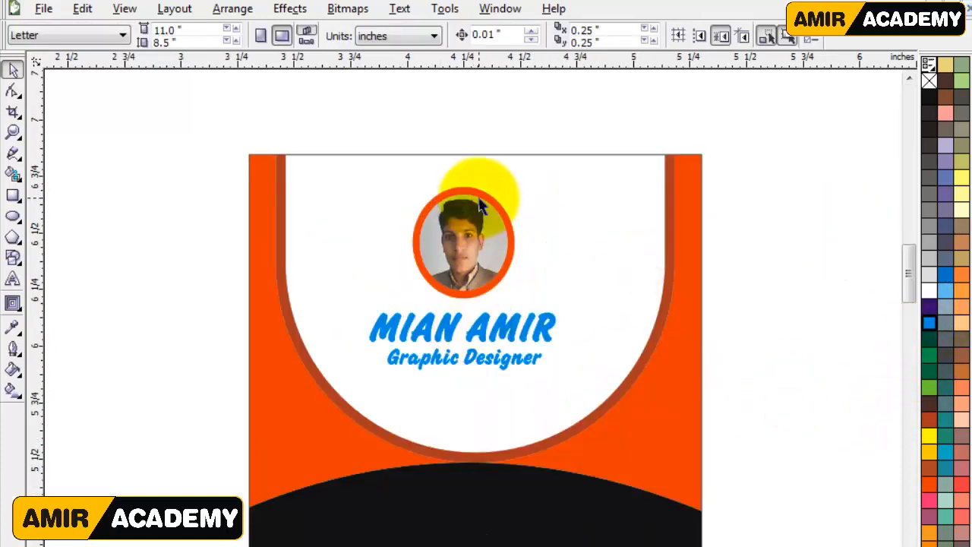
left_click_drag(480, 193, 433, 159)
key("ctrl+z")
left_click(935, 323)
left_click(738, 387)
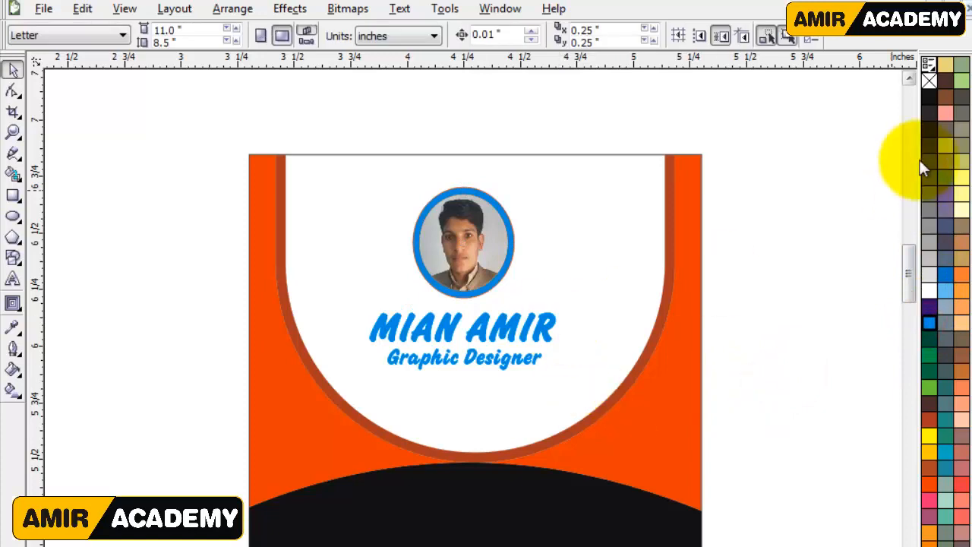
left_click(510, 219)
left_click(784, 282)
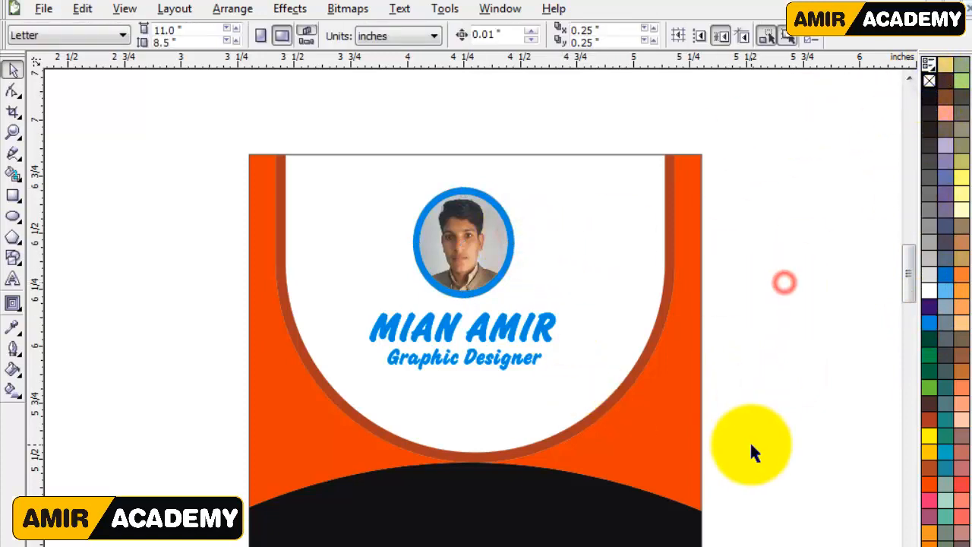
Move the ID, date of birth, email, blood group and gender text block onto the card's black band.
scroll(629, 364, "down", 1)
left_click_drag(732, 433, 339, 412)
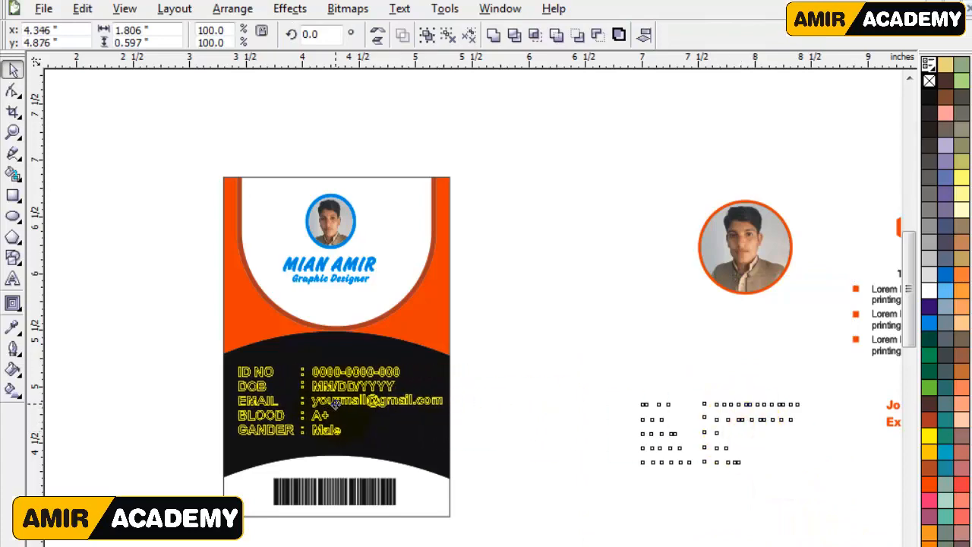
scroll(339, 412, "up", 1)
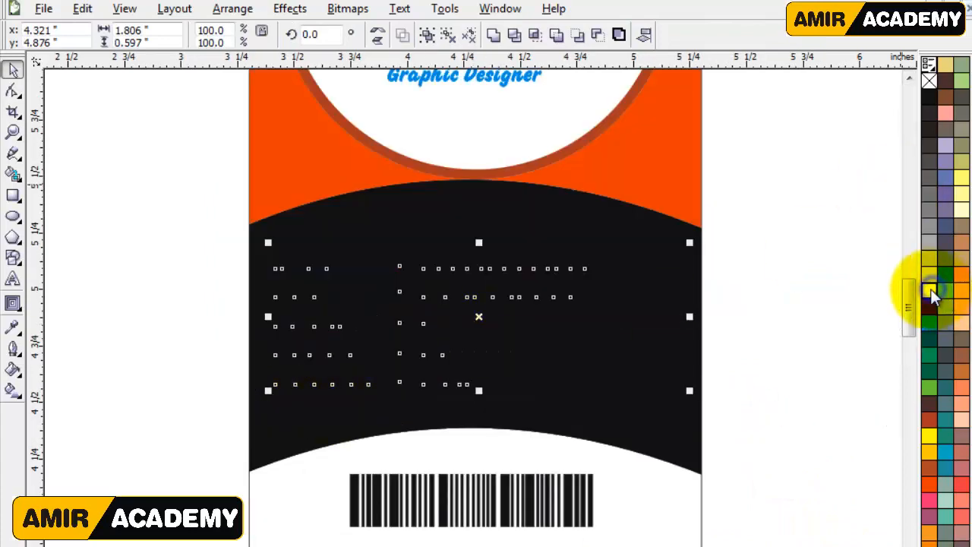
Fill the ID, date of birth, email, blood group and gender text block with white and fit it inside the black band.
left_click(933, 288)
left_click_drag(684, 390, 677, 390)
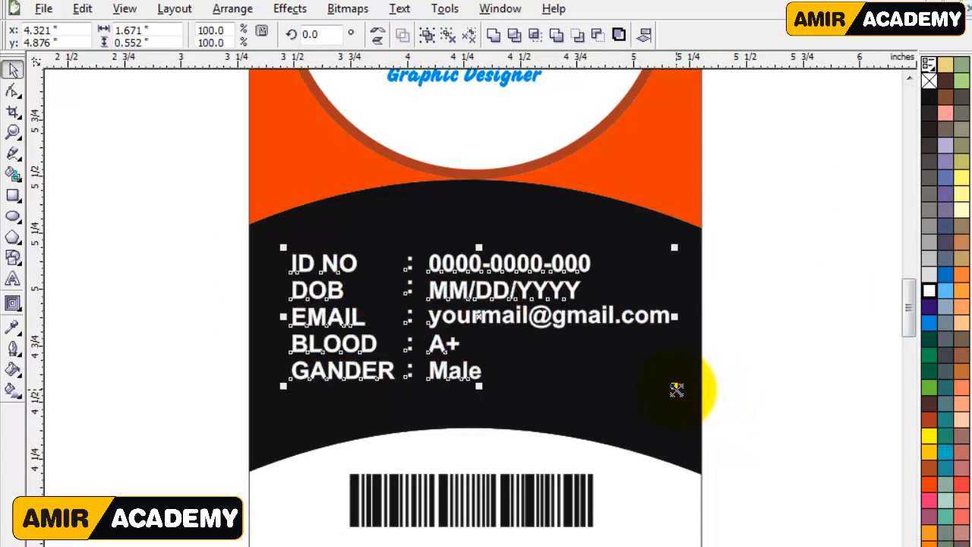
key("Right")
key("Right")
key("Right")
key("Right")
key("Right")
key("Right")
key("Right")
key("Up")
key("Up")
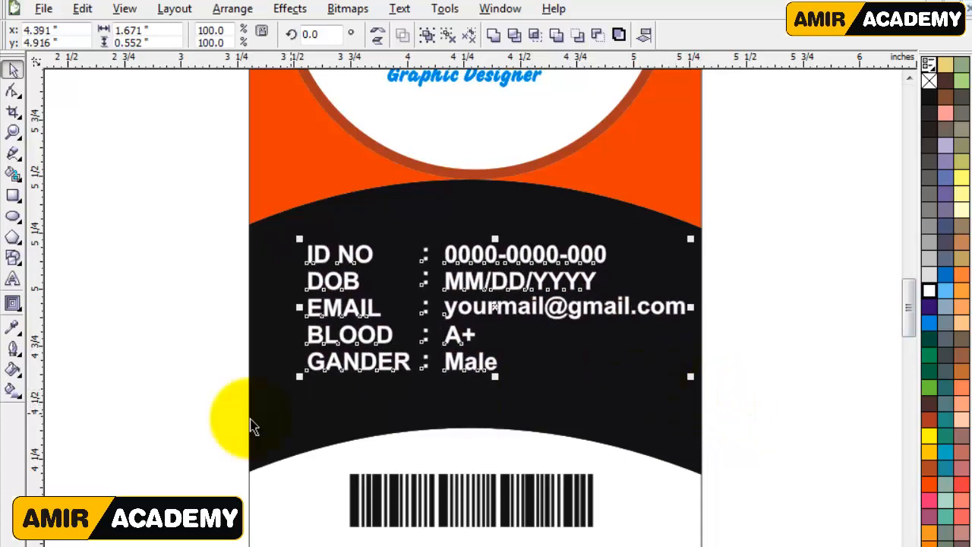
left_click_drag(299, 379, 279, 406)
left_click(176, 402)
scroll(564, 387, "down", 1)
left_click(617, 334)
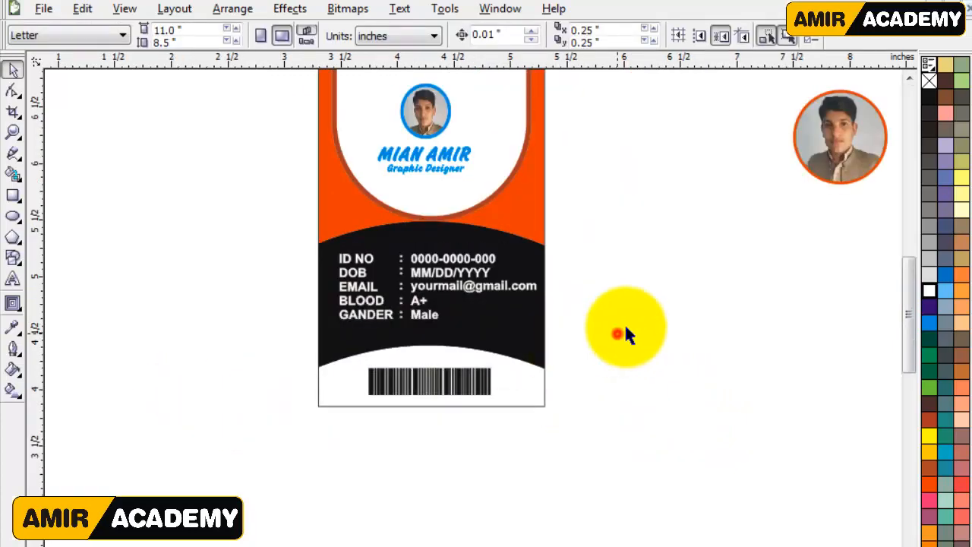
Delete the spare orange-ringed photo lying beside the card.
left_click_drag(908, 312, 910, 299)
left_click(847, 190)
key("Delete")
left_click(803, 136)
left_click(752, 273)
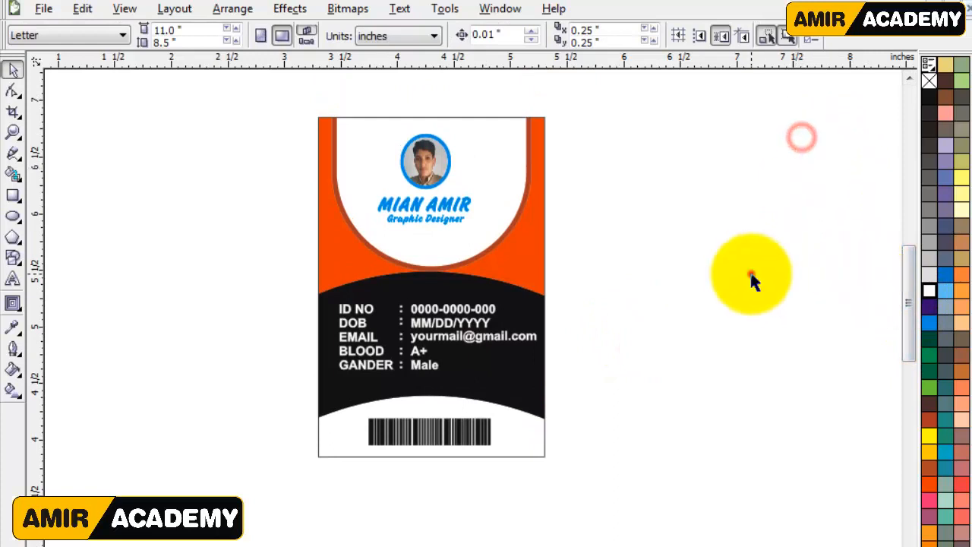
key("z")
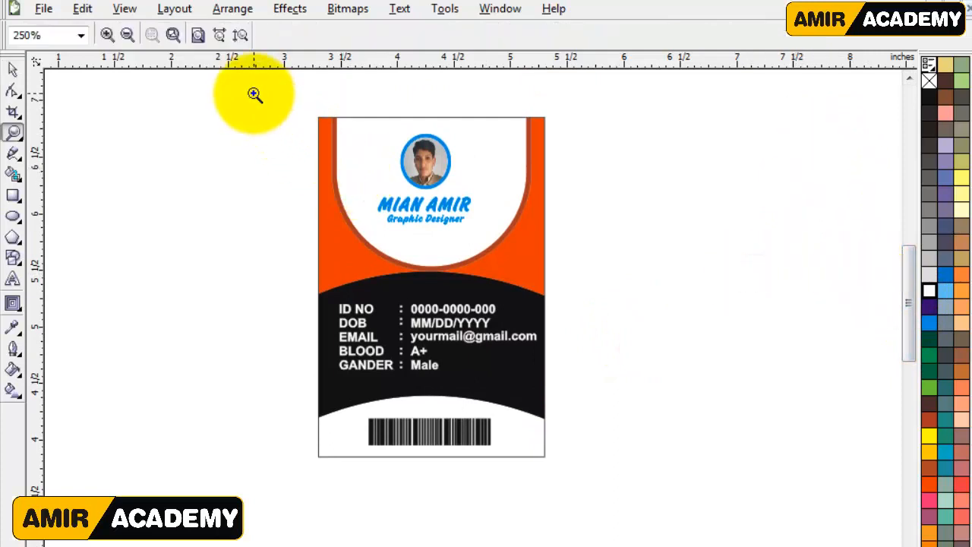
left_click_drag(254, 92, 632, 516)
left_click_drag(907, 304, 908, 307)
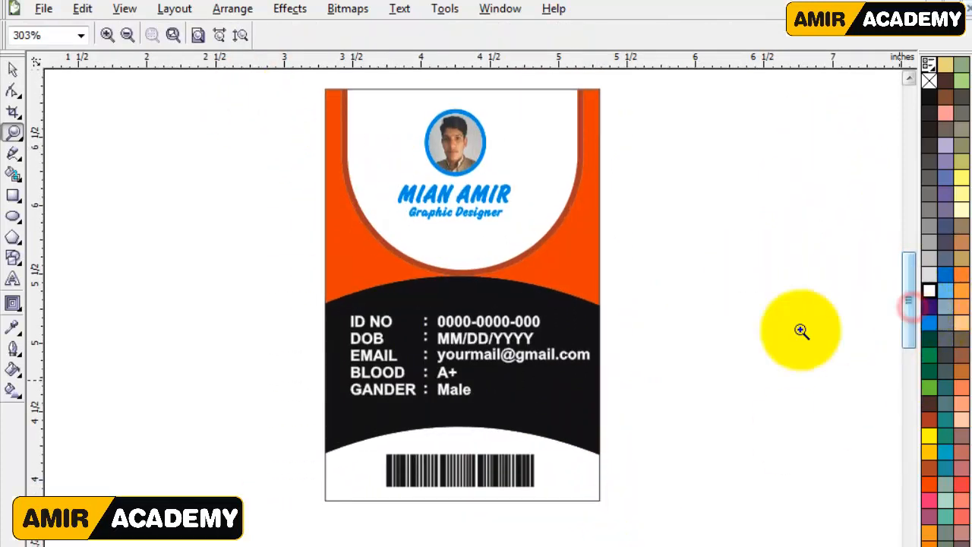
left_click(13, 69)
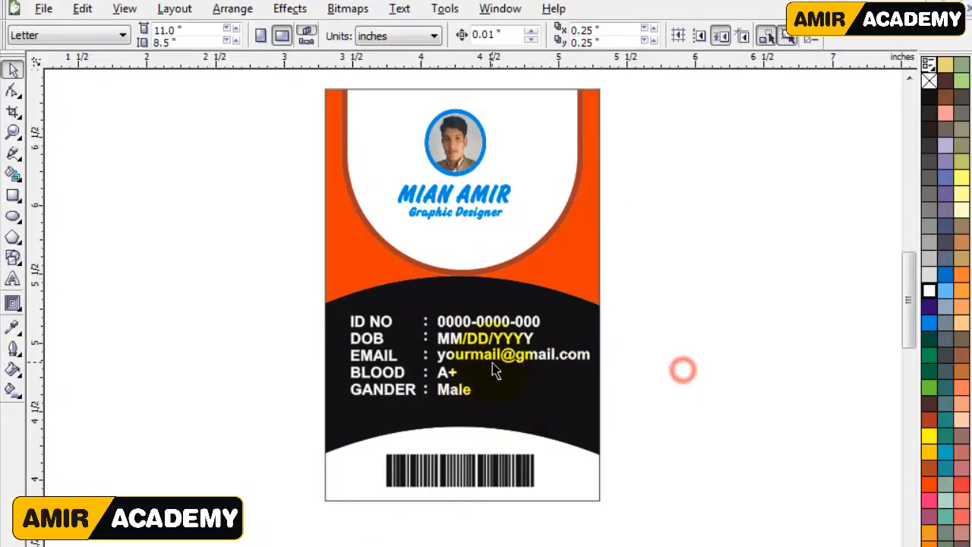
Draw a 2 by 3 inch rectangle beside the front card as the base of the card's back side.
key("F3")
left_click(13, 195)
left_click_drag(594, 200, 714, 370)
left_click(164, 30)
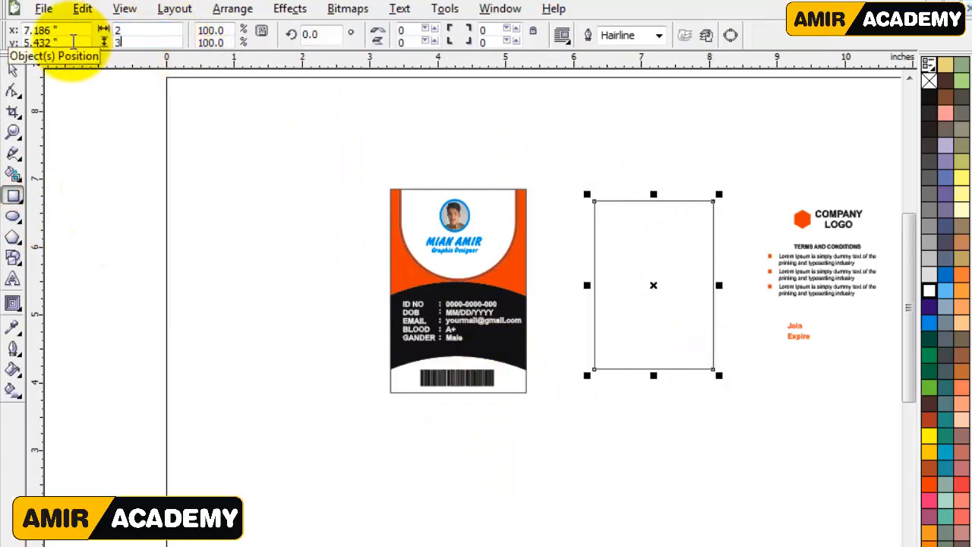
Align the blank back card rectangle level with the front card.
left_click(13, 69)
left_click(505, 228)
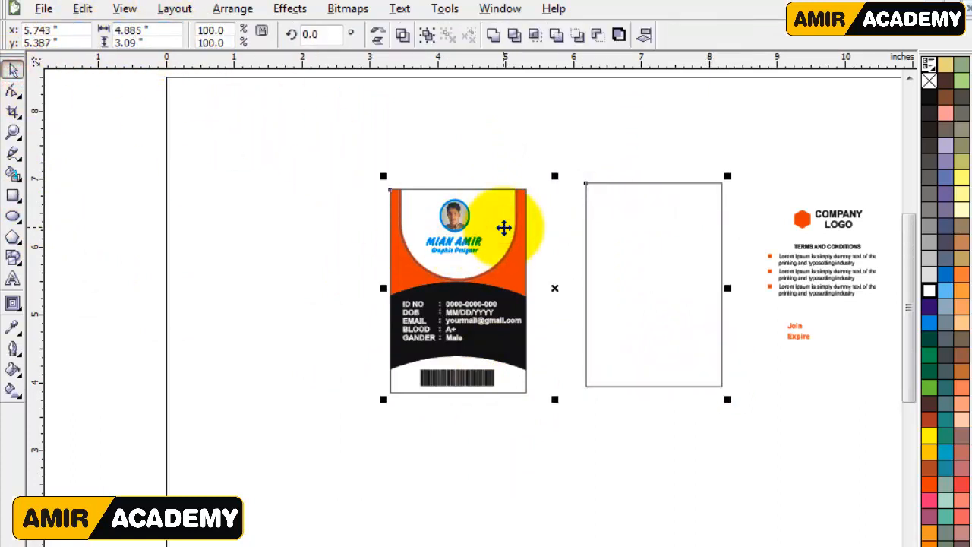
left_click(627, 222)
Draw a rectangle about 2.01 by 1.17 inches over the lower part of the blank back card, extending below its bottom edge.
key("z")
left_click_drag(331, 148, 873, 426)
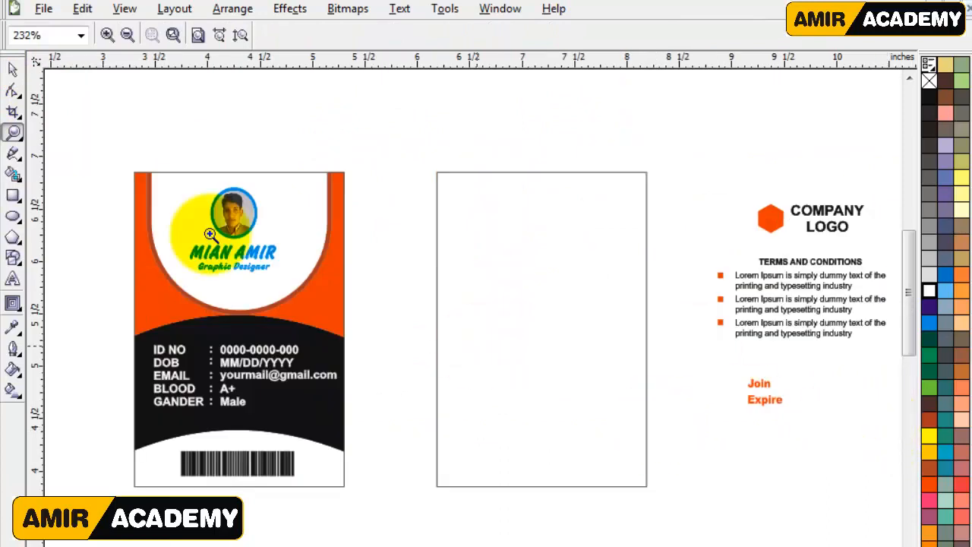
left_click(13, 69)
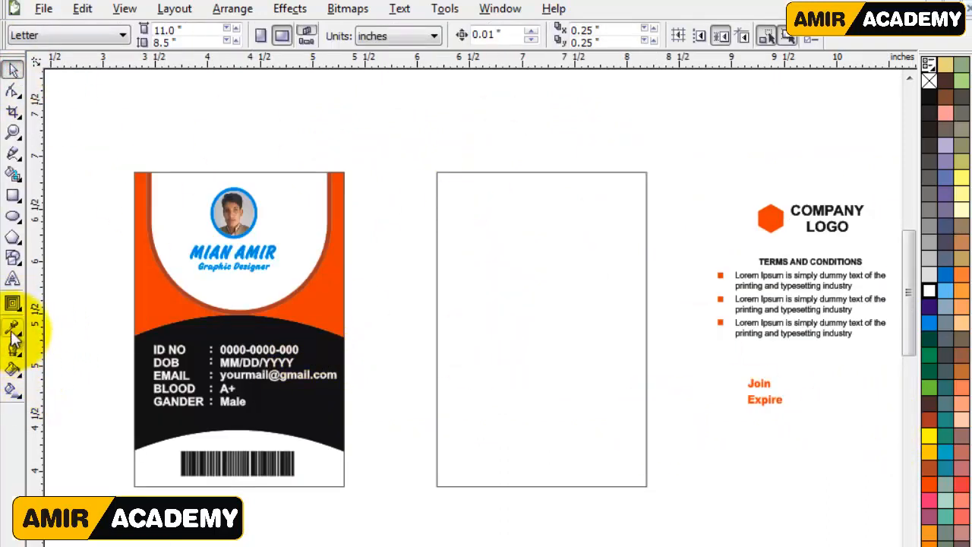
left_click(13, 195)
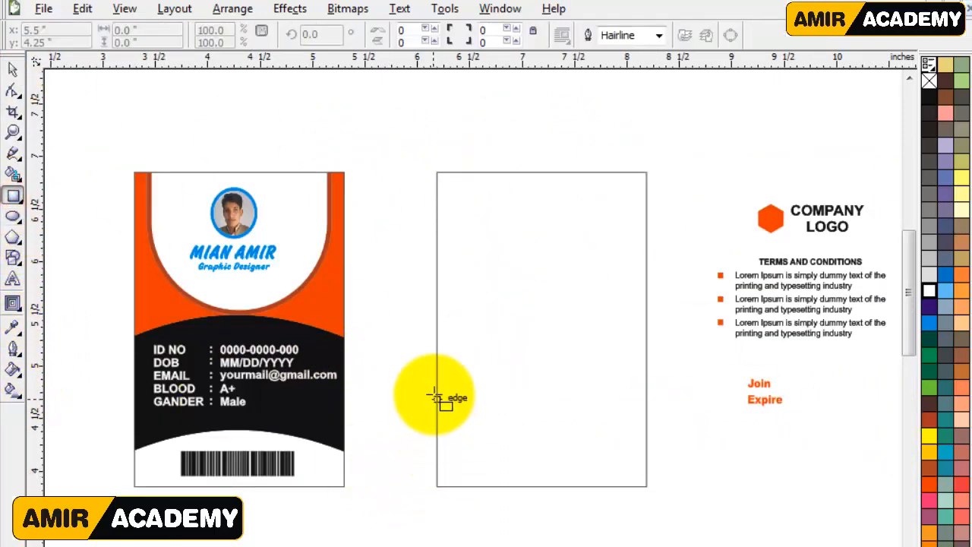
left_click_drag(437, 386, 652, 508)
key("z")
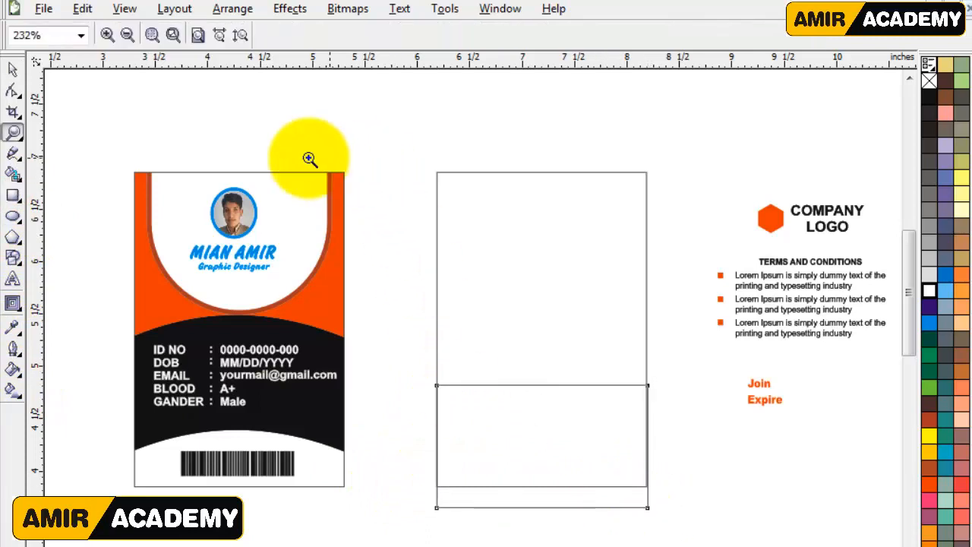
left_click_drag(138, 159, 827, 531)
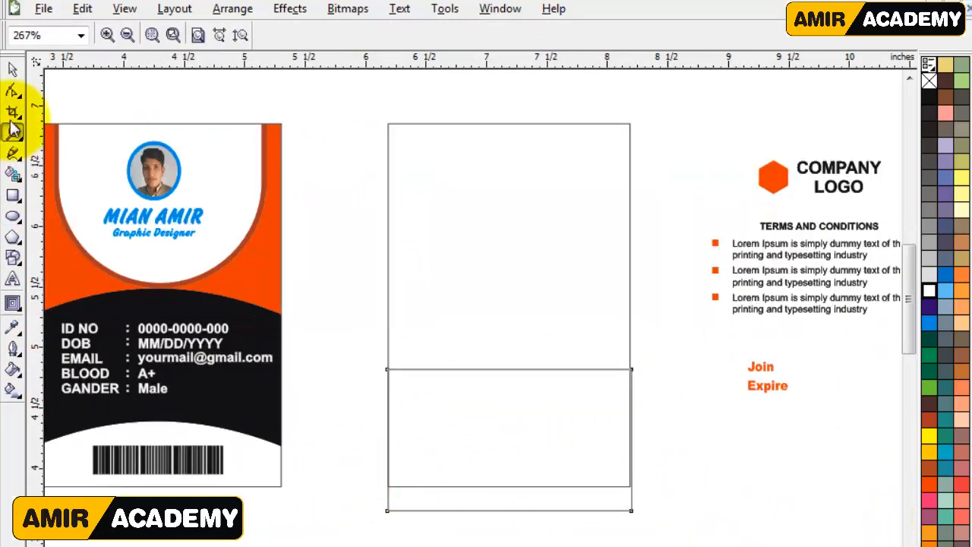
Convert the lower rectangle to curves and bend its top edge upward into a symmetrical arch.
left_click(13, 89)
left_click(452, 370)
left_click(485, 370)
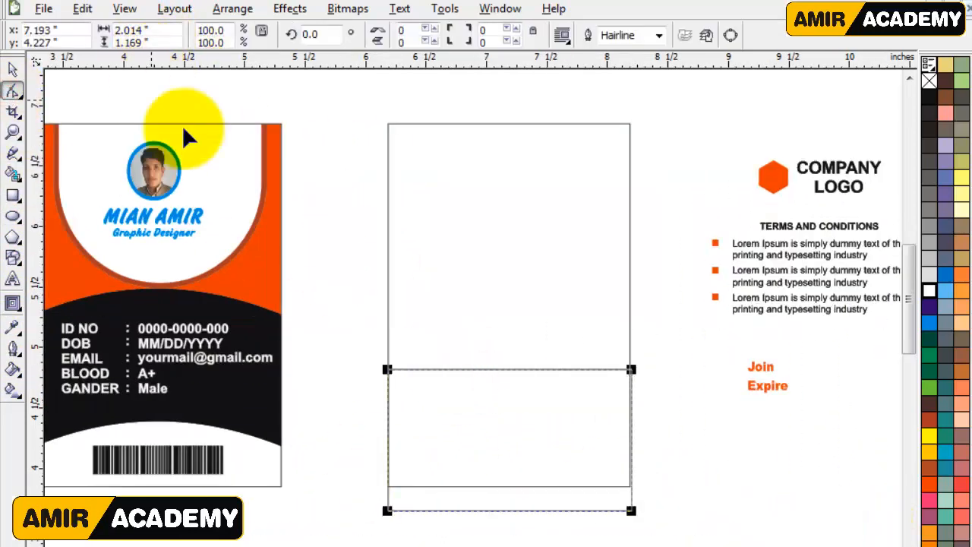
key("ctrl+q")
left_click(499, 369)
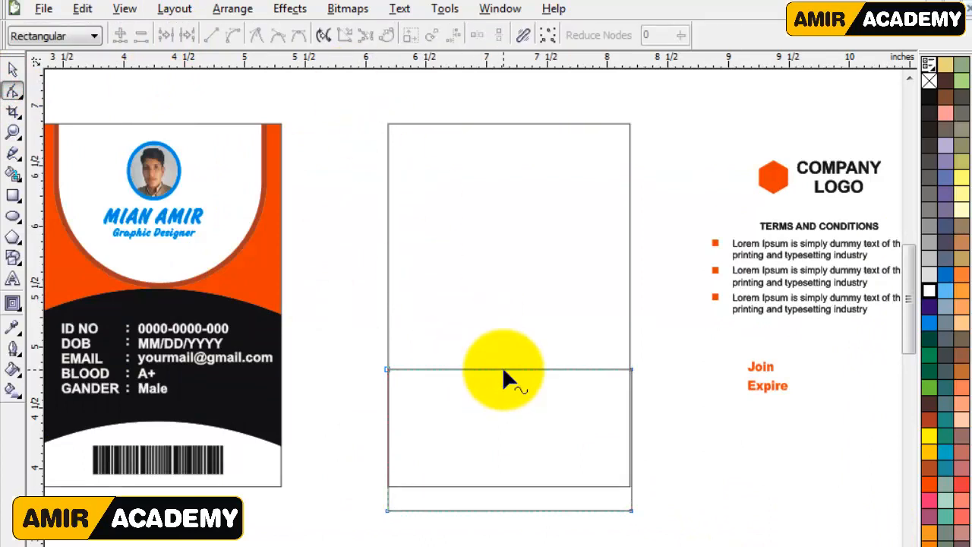
left_click(503, 370)
left_click(226, 36)
left_click_drag(509, 372, 458, 314)
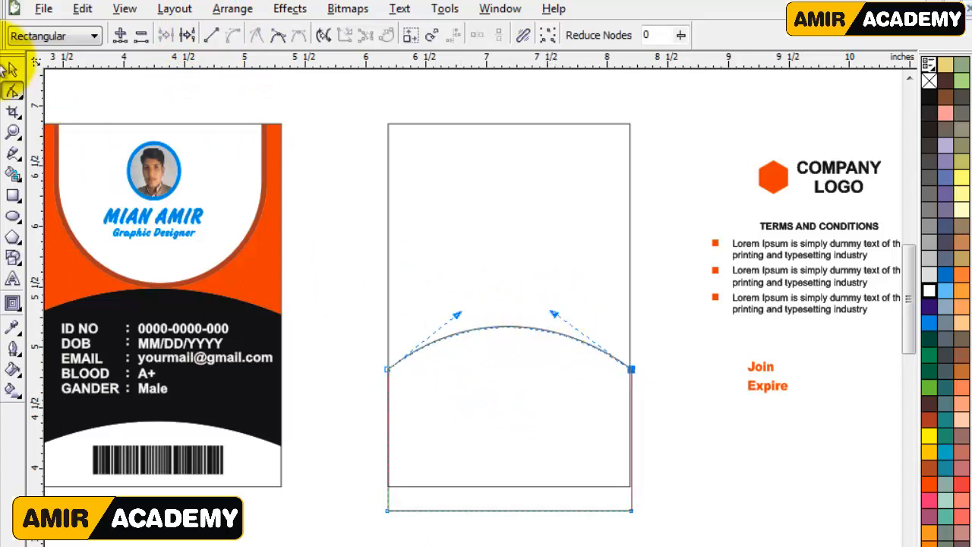
Move the arched shape slightly down on the back card, to about y 4.329 inches.
left_click(12, 69)
left_click(695, 494)
left_click(613, 499)
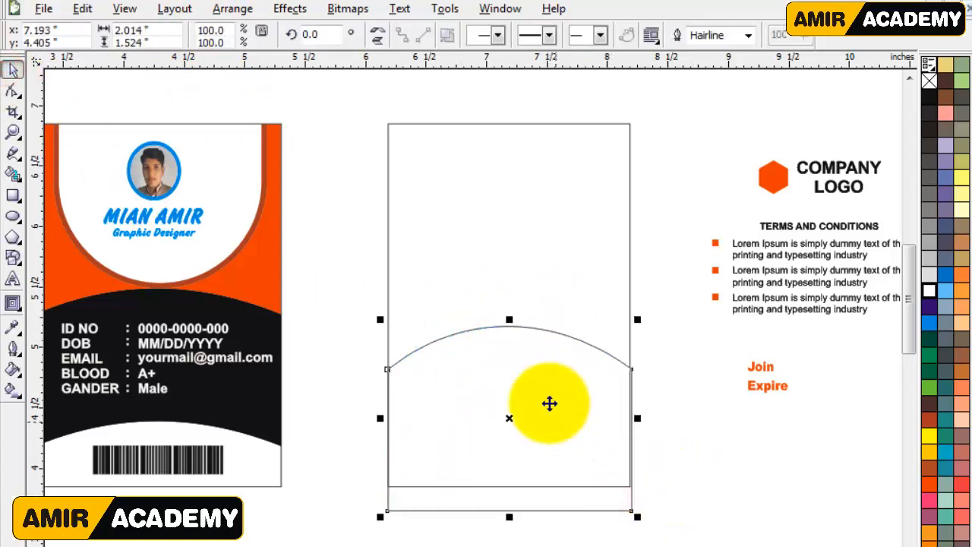
mouse_move(512, 417)
left_mouse_down()
mouse_move(514, 438)
mouse_move(513, 427)
left_mouse_up()
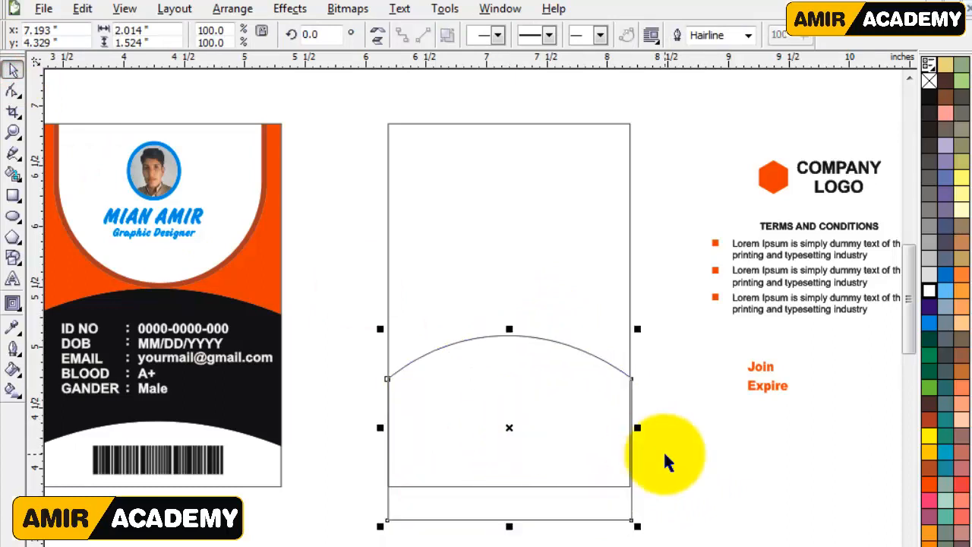
Add a one-step inside contour with a 0.05 inch offset to the arched shape and separate it from the original.
left_click(12, 303)
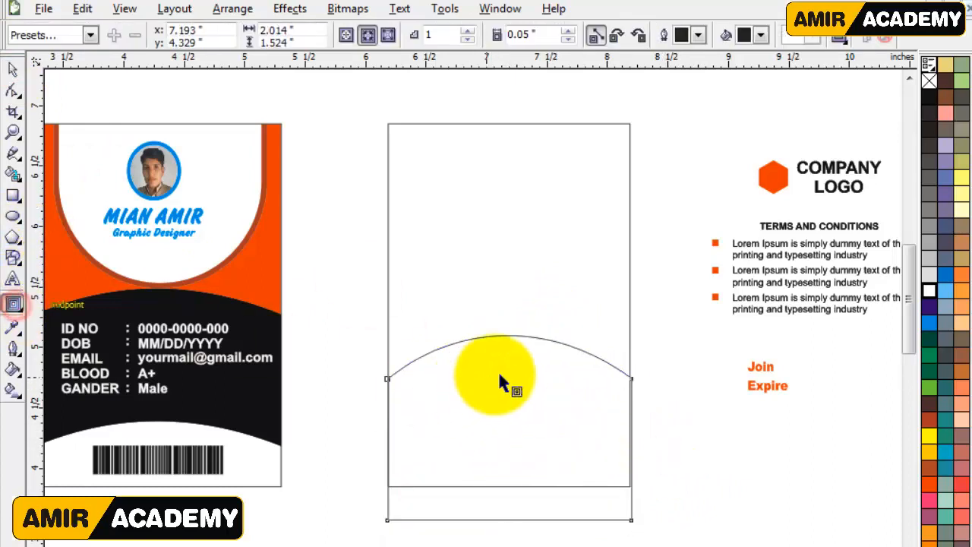
left_click(12, 69)
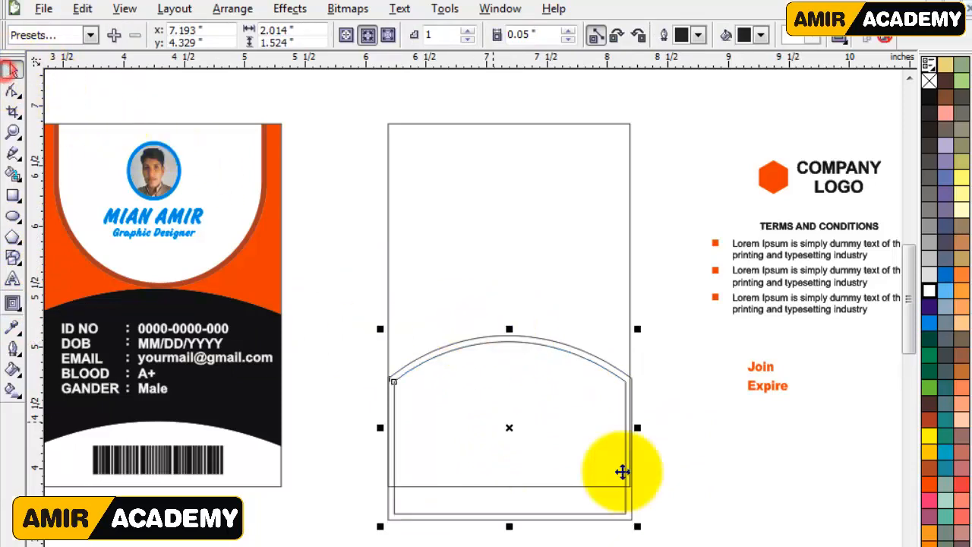
left_click(686, 465)
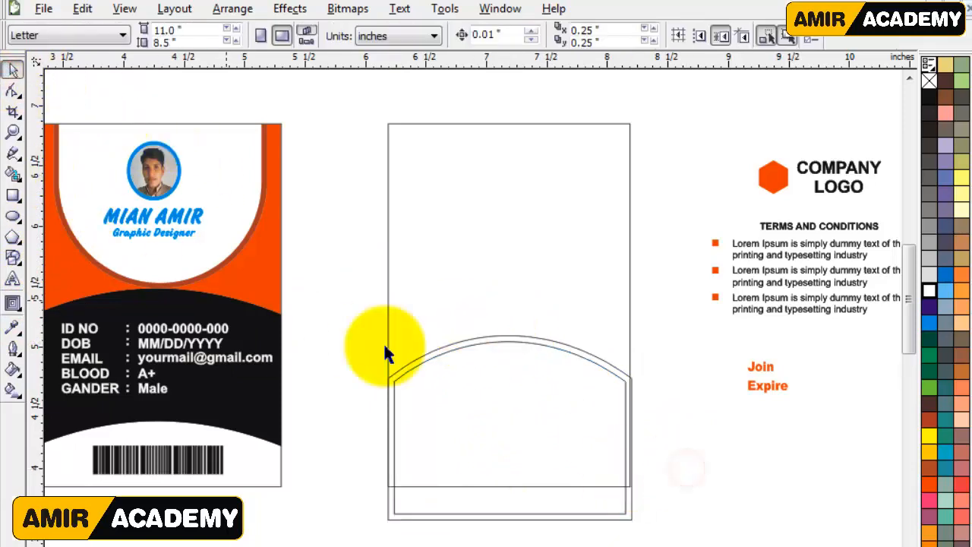
Combine the two arched outlines into a frame, fill it with golden yellow and remove its outline.
left_click(502, 344)
left_click(495, 336, "shift")
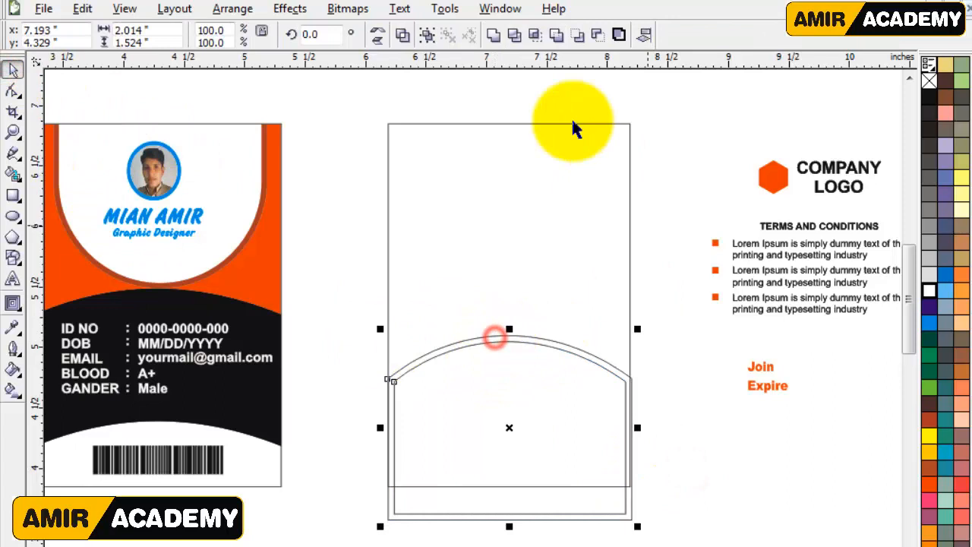
left_click(404, 36)
right_click(931, 328)
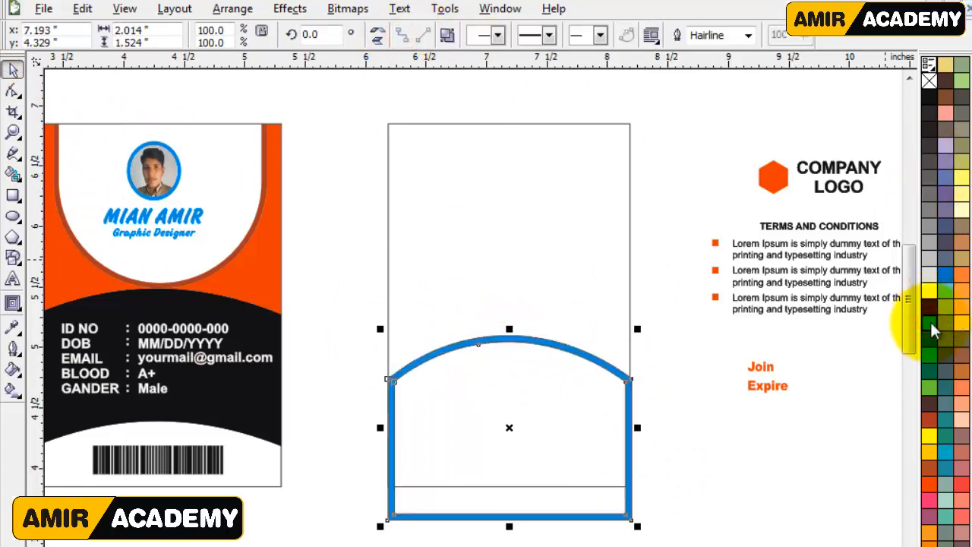
right_click(933, 464)
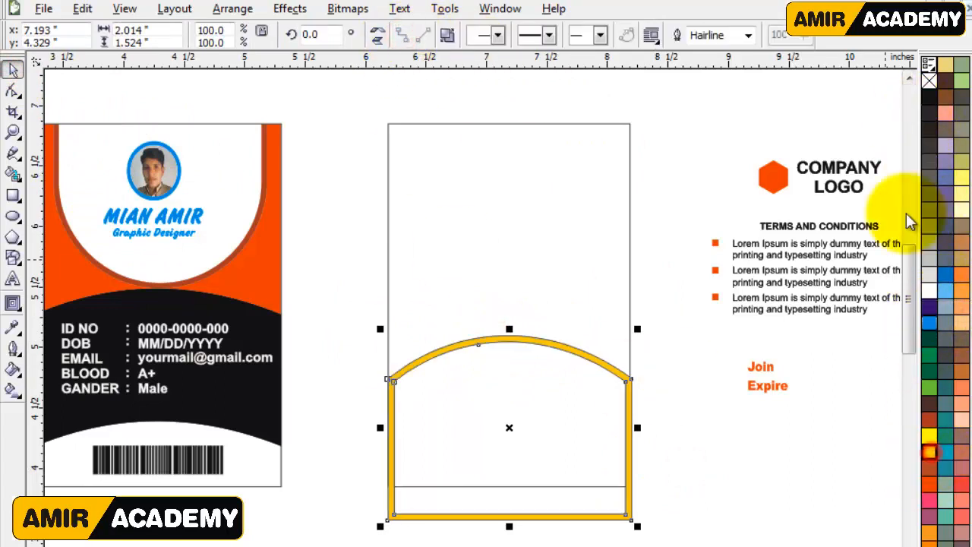
left_click(730, 473)
left_click(624, 380)
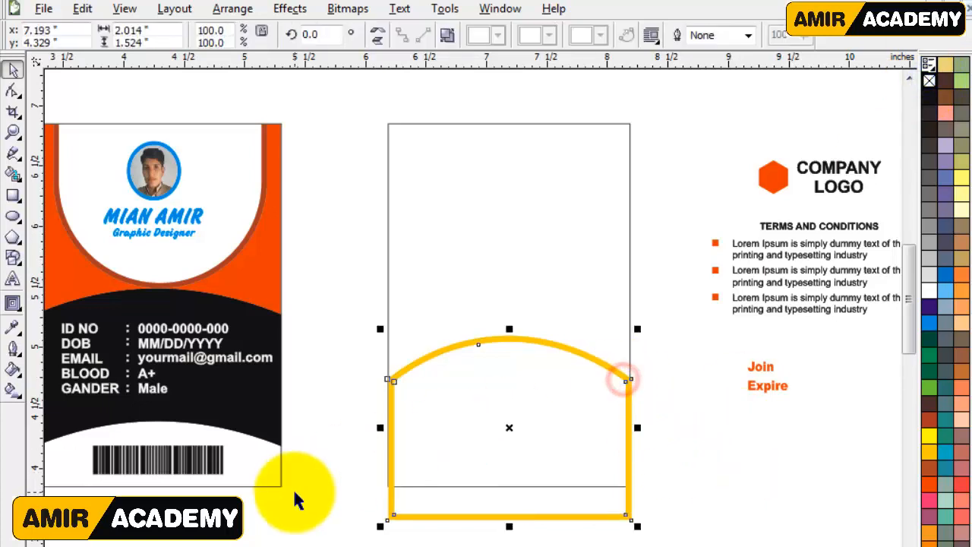
Smart-fill the area inside the yellow arched frame and color the new shape black without an outline.
left_click(305, 502)
left_click(15, 174)
left_click(514, 417)
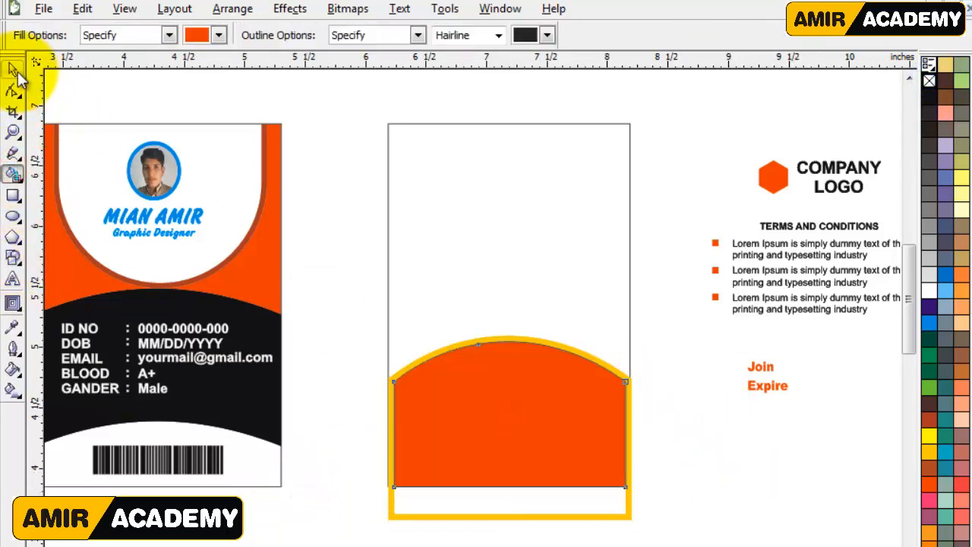
left_click(13, 70)
left_click(930, 96)
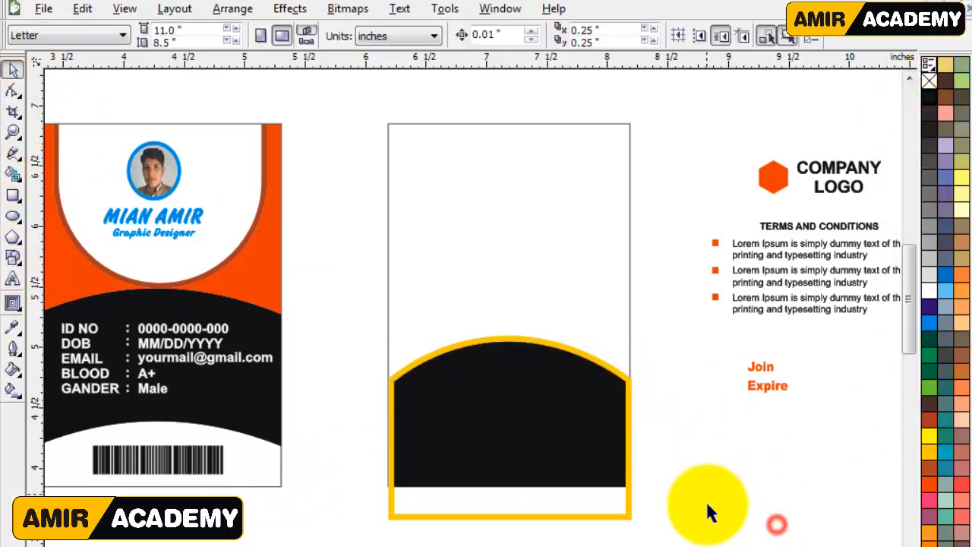
Enlarge the black shape and yellow frame together to about 2.18 by 1.65 inches and PowerClip them inside the back card rectangle.
left_click_drag(673, 330, 380, 532)
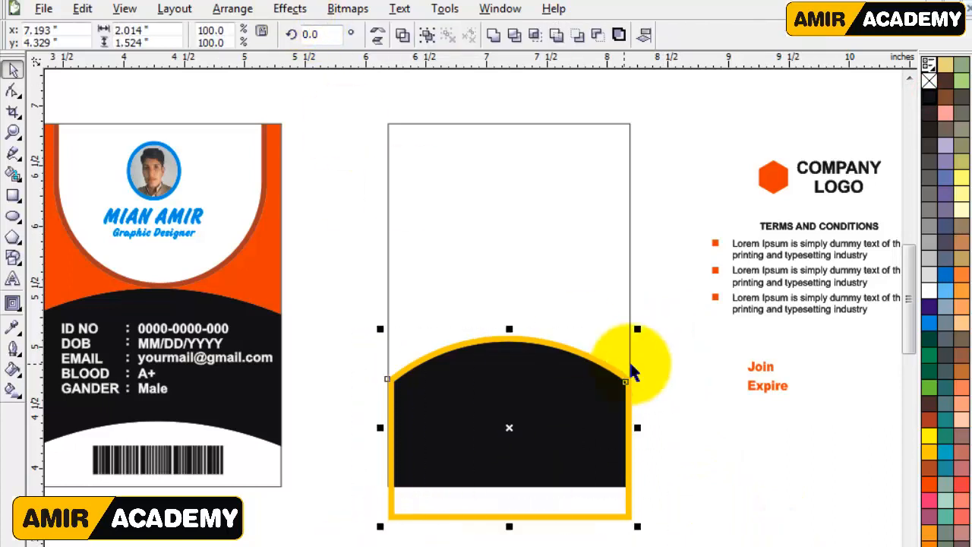
left_click_drag(637, 332, 645, 321)
left_click(290, 8)
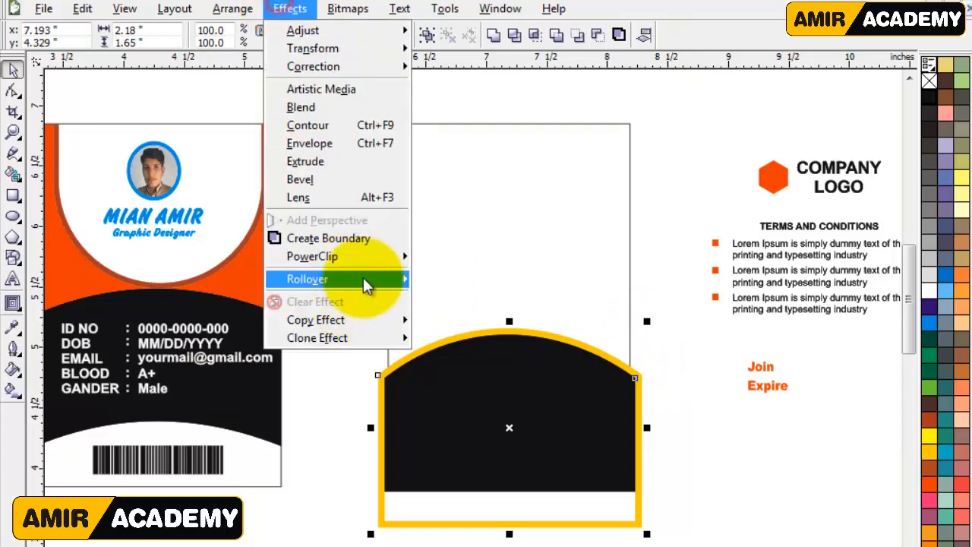
mouse_move(396, 258)
left_click(442, 257)
left_click(443, 256)
left_click(754, 417)
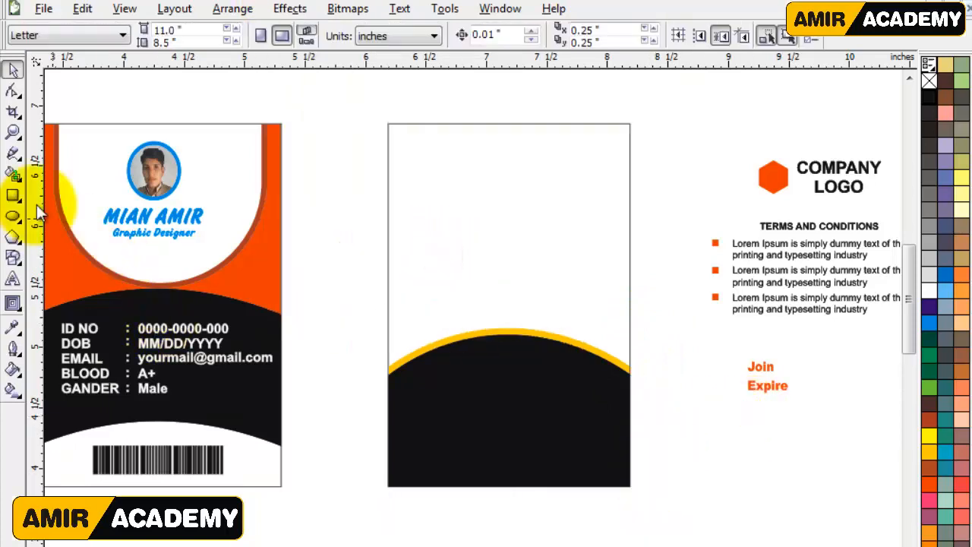
Draw a bar about 2.0 by 0.26 inches along the back card's bottom edge and fill it orange without an outline.
left_click(13, 195)
left_click_drag(387, 444, 616, 480)
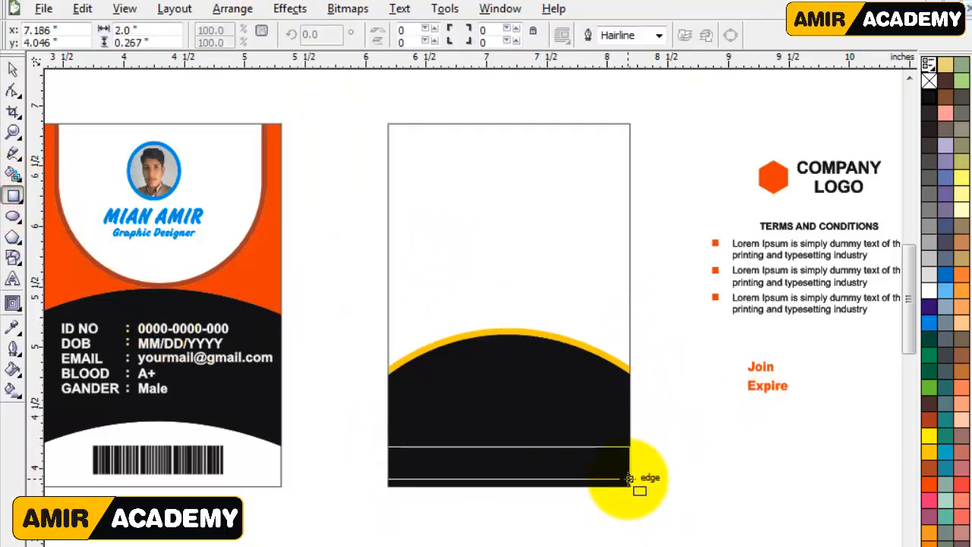
left_click(929, 452)
left_click_drag(577, 480, 577, 486)
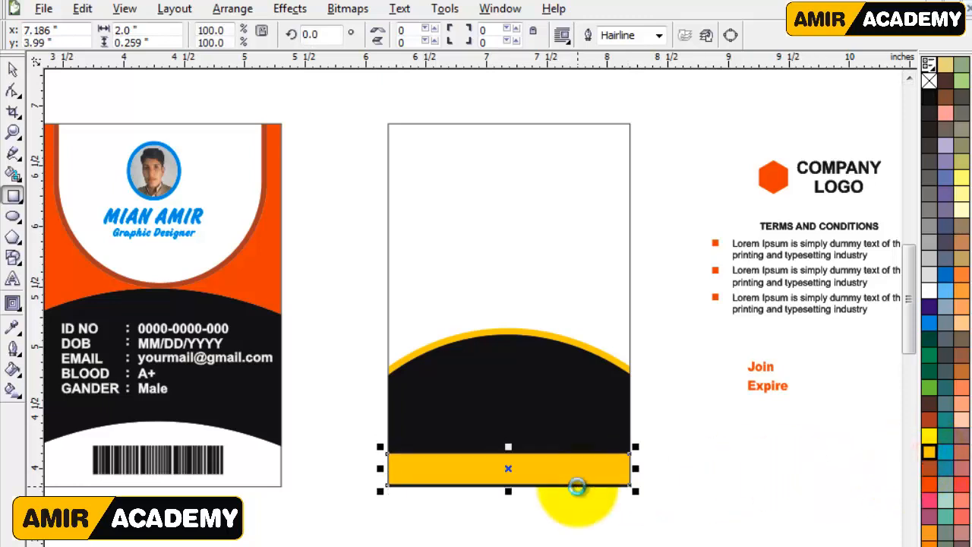
left_click(929, 484)
left_click(13, 69)
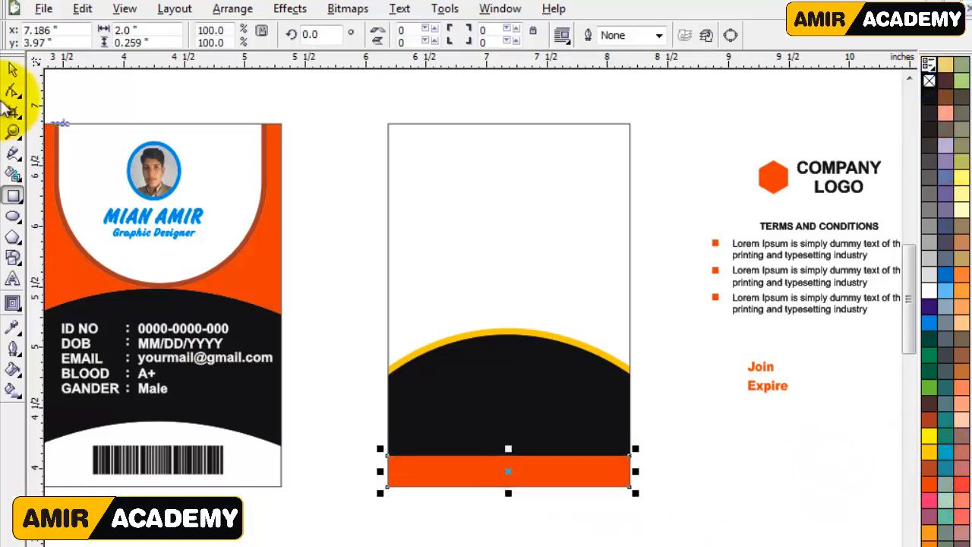
Move the company logo, terms and conditions, and Join and Expire texts closer to the back card.
left_click(741, 450)
left_click_drag(802, 307, 703, 303)
key("z")
left_click_drag(357, 102, 830, 536)
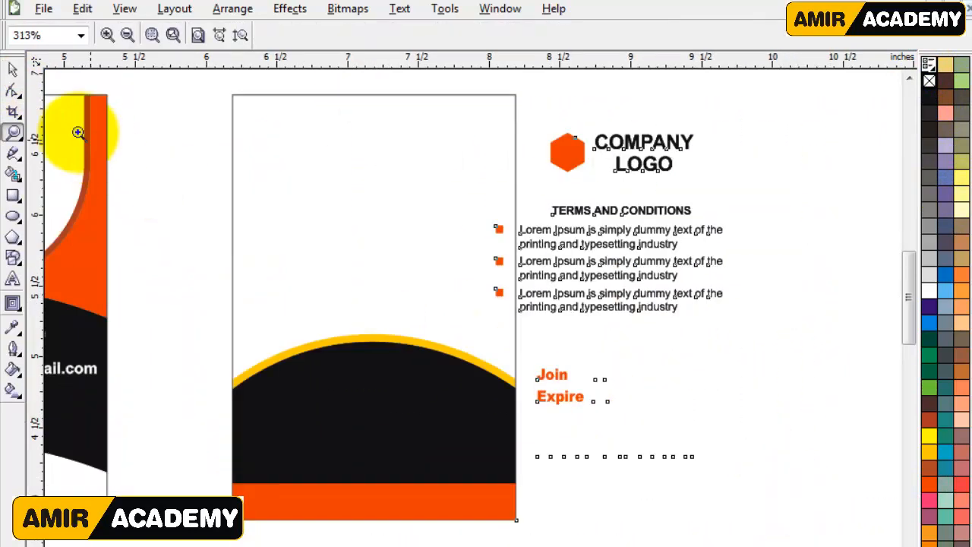
left_click(12, 237)
mouse_move(272, 125)
left_mouse_down()
mouse_move(329, 174)
mouse_move(324, 182)
left_mouse_up()
left_click(927, 486)
left_click(13, 69)
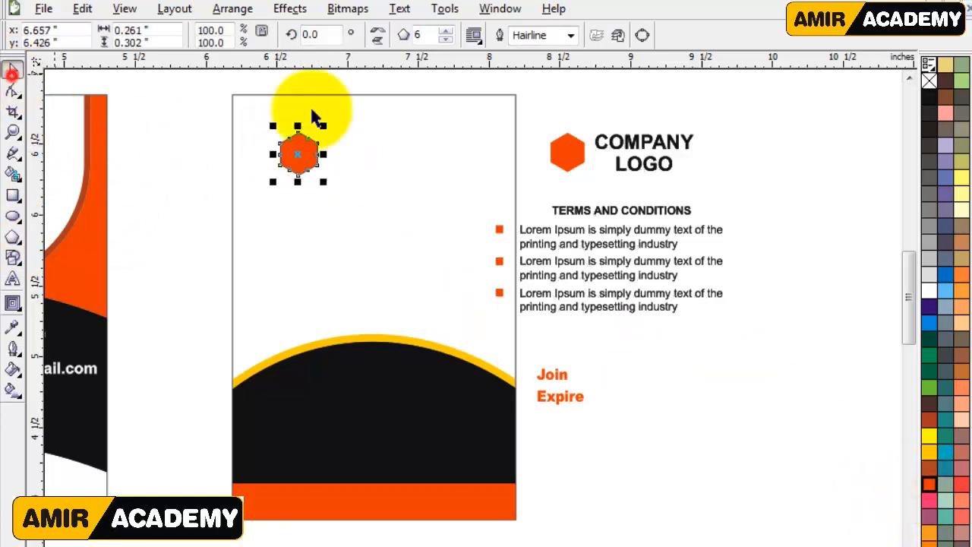
right_click(929, 80)
left_click(799, 184)
left_click(296, 156)
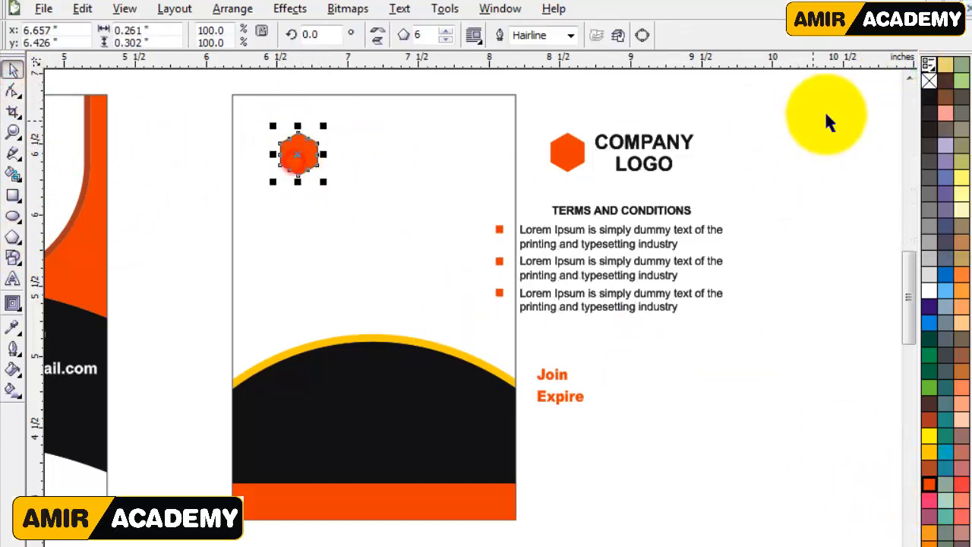
left_click(736, 199)
left_click(659, 150)
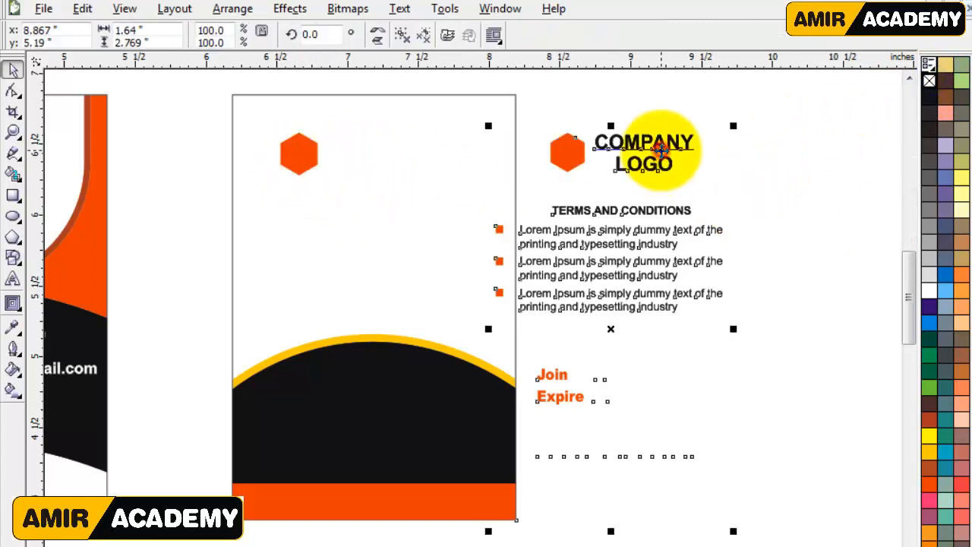
left_click(296, 157)
key("Delete")
Move the grouped company logo, terms and date texts onto the back card, center them horizontally on it and ungroup them.
left_click(665, 148)
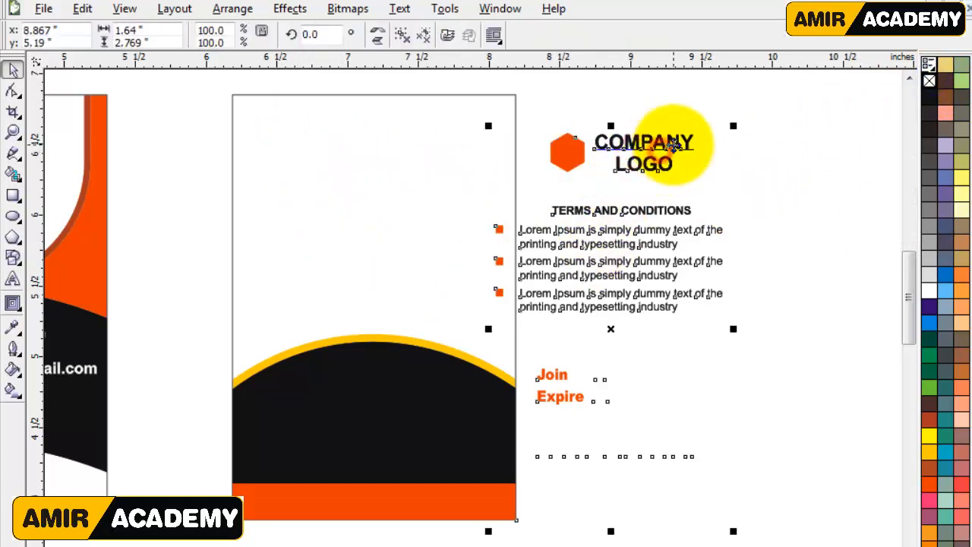
left_click_drag(673, 144, 448, 123)
key("Left")
key("Left")
key("Left")
key("Left")
key("Left")
key("Left")
key("Left")
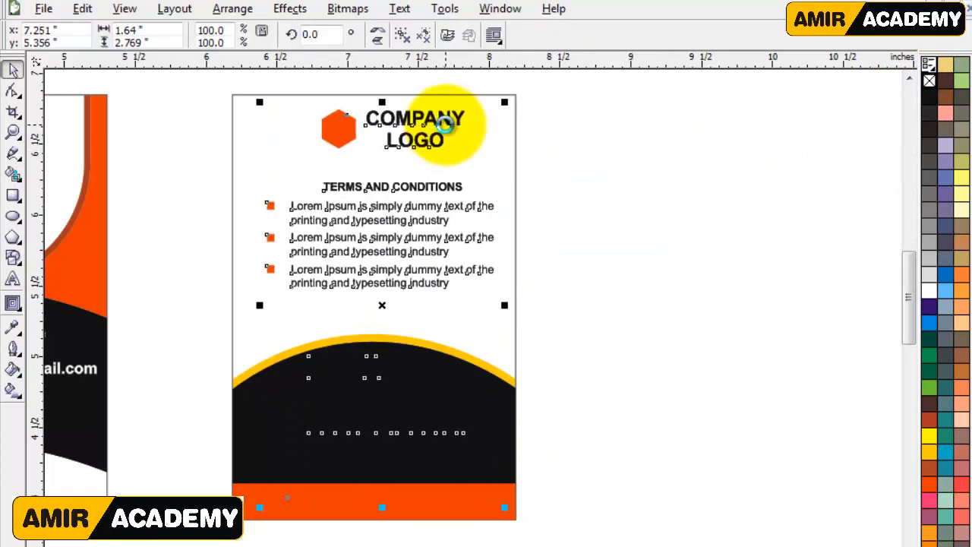
key("c")
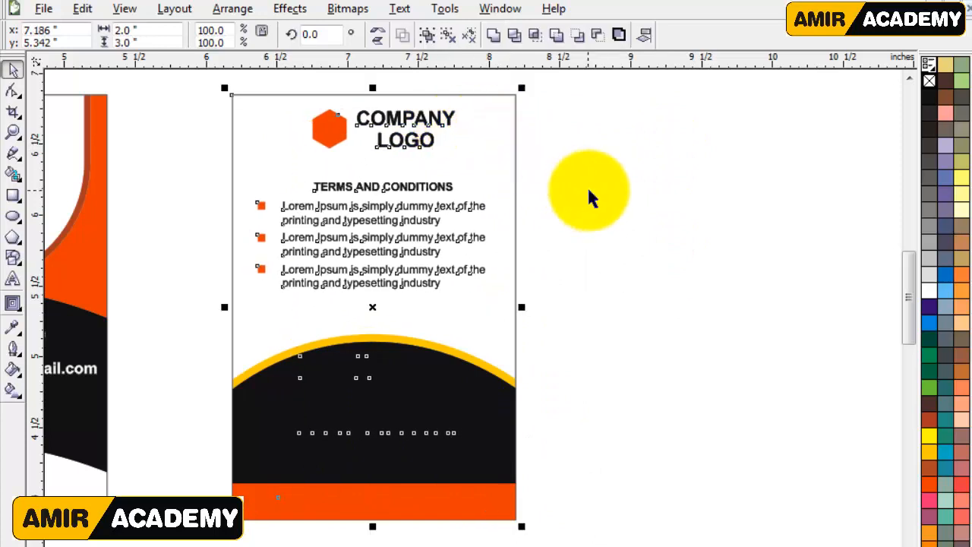
left_click(588, 190)
left_click(404, 212)
left_click(403, 38)
Reposition the Join, Expire and Yours Sincerely texts together inside the black area, centered at about x 7.18, y 4.6 inches.
left_click(673, 333)
left_click_drag(640, 311, 210, 490)
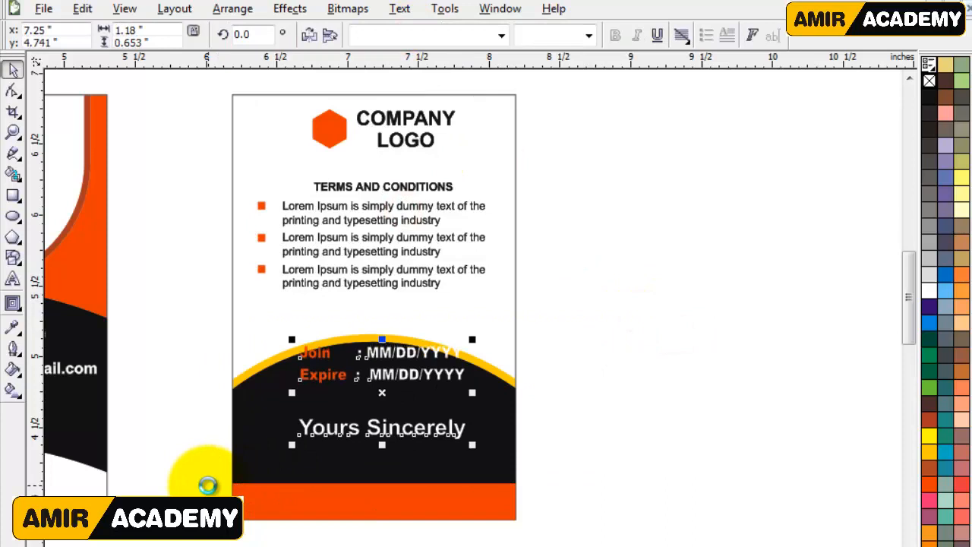
key("Down")
key("Down")
key("Down")
key("Down")
key("Down")
key("Down")
key("Down")
key("Down")
key("Down")
key("Down")
key("Down")
key("Down")
key("Down")
key("Down")
key("Down")
key("Down")
key("Down")
key("Down")
key("Down")
key("Down")
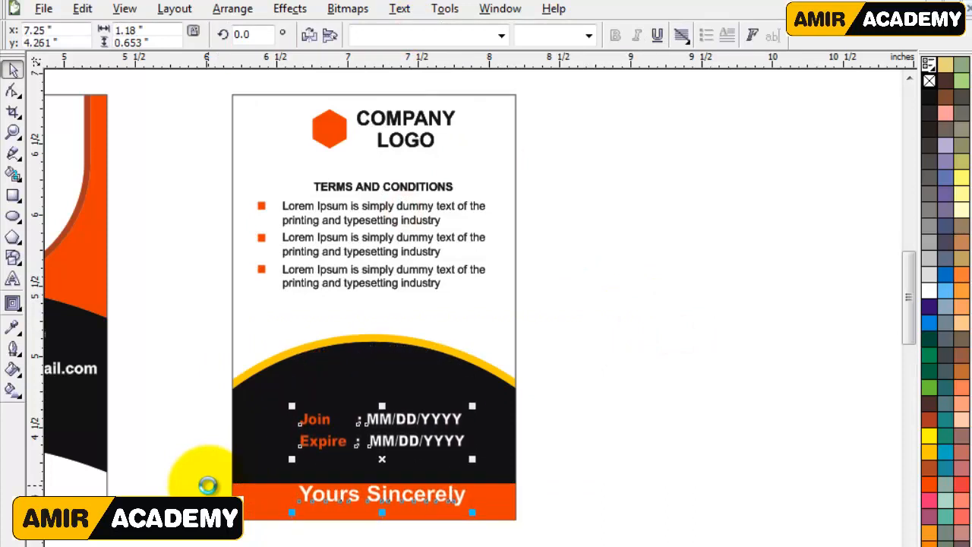
key("Up")
key("Up")
key("Up")
key("Up")
key("Up")
key("Up")
key("Up")
key("Up")
key("Up")
key("Up")
key("Up")
key("Up")
key("Up")
key("Up")
key("Up")
key("Up")
key("Left")
key("Left")
key("Left")
key("Left")
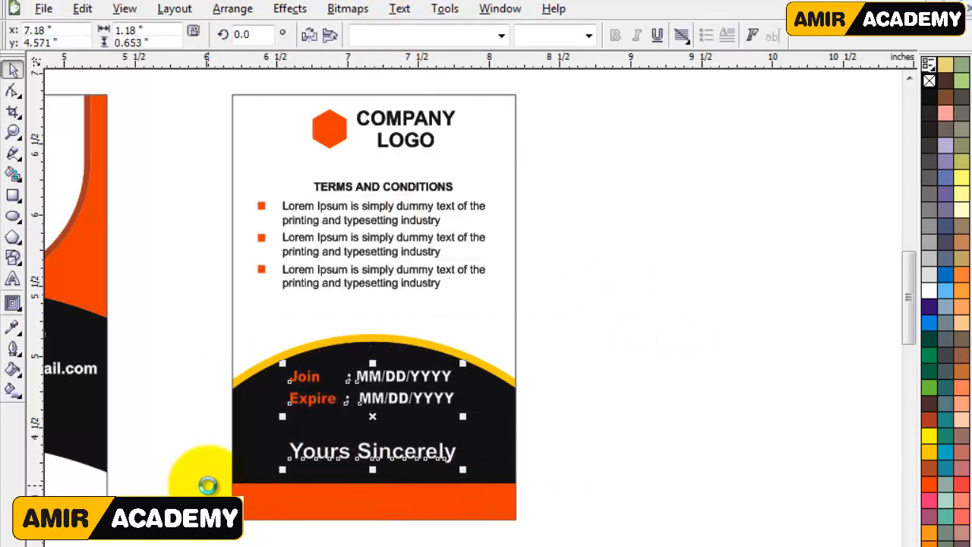
key("Up")
key("Up")
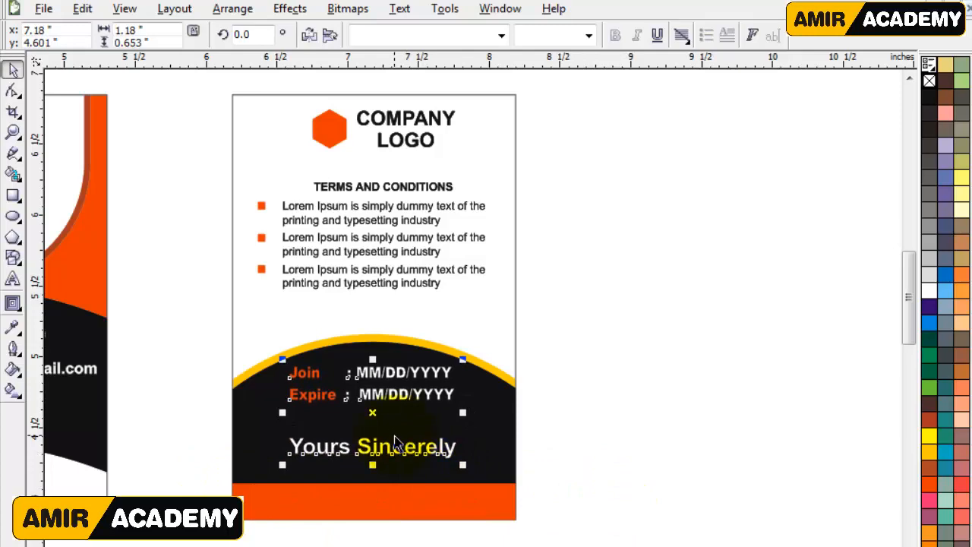
Shrink the Join and Expire date lines to about 1.11 by 0.24 inches and shift them slightly left.
scroll(394, 436, "up", 1)
left_click(735, 273)
left_click_drag(789, 153, 427, 271)
left_click_drag(201, 308, 201, 308)
scroll(494, 256, "down", 1)
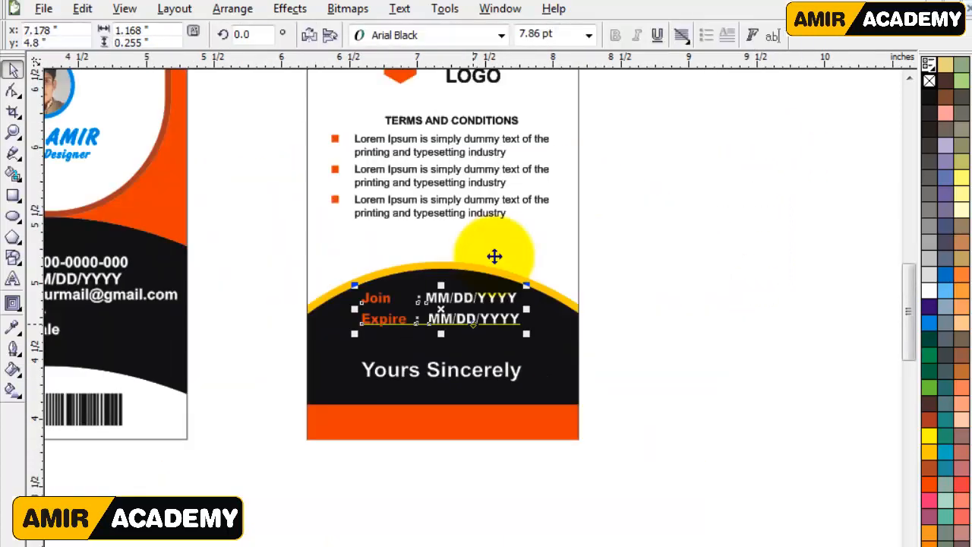
scroll(450, 319, "up", 1)
left_click_drag(570, 341, 552, 347)
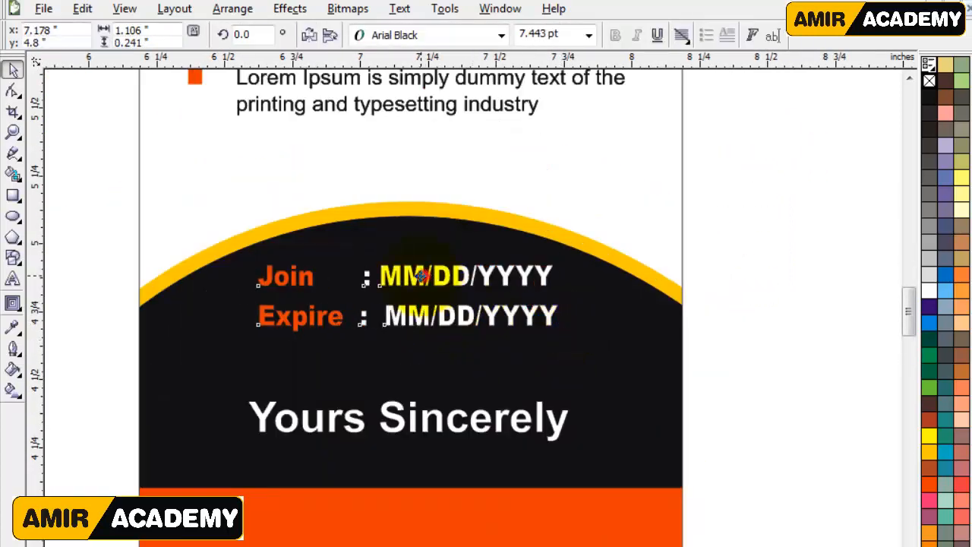
left_click_drag(420, 277, 415, 277)
Reduce the Yours Sincerely text to about 6.8 pt, move it to the black area's lower left and color it golden yellow.
left_click_drag(522, 449, 522, 449)
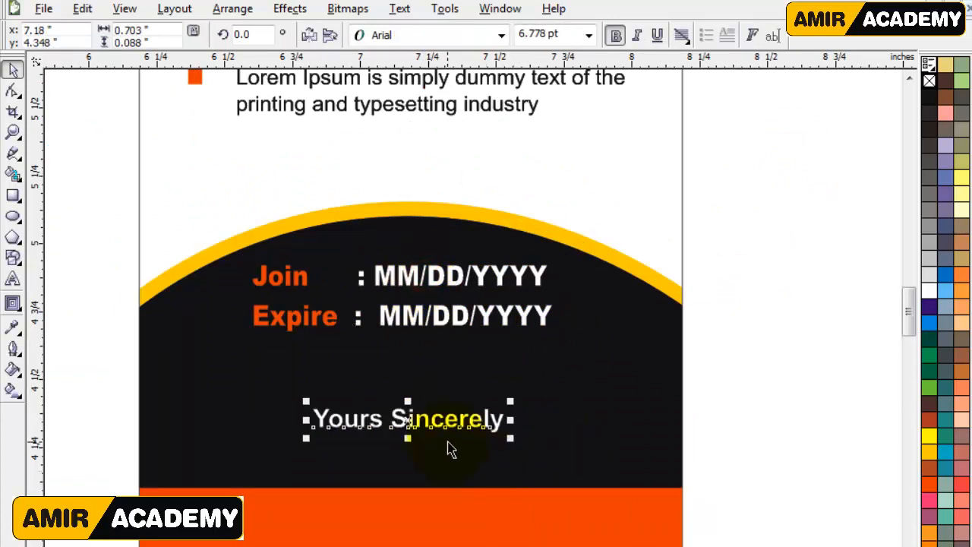
left_click_drag(316, 424, 297, 450)
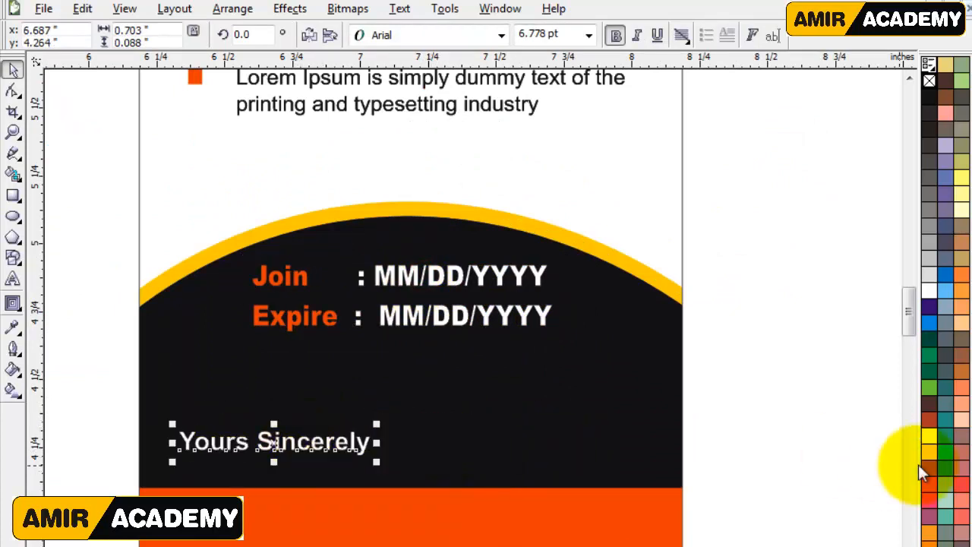
left_click(928, 452)
left_click(824, 483)
scroll(648, 463, "down", 1)
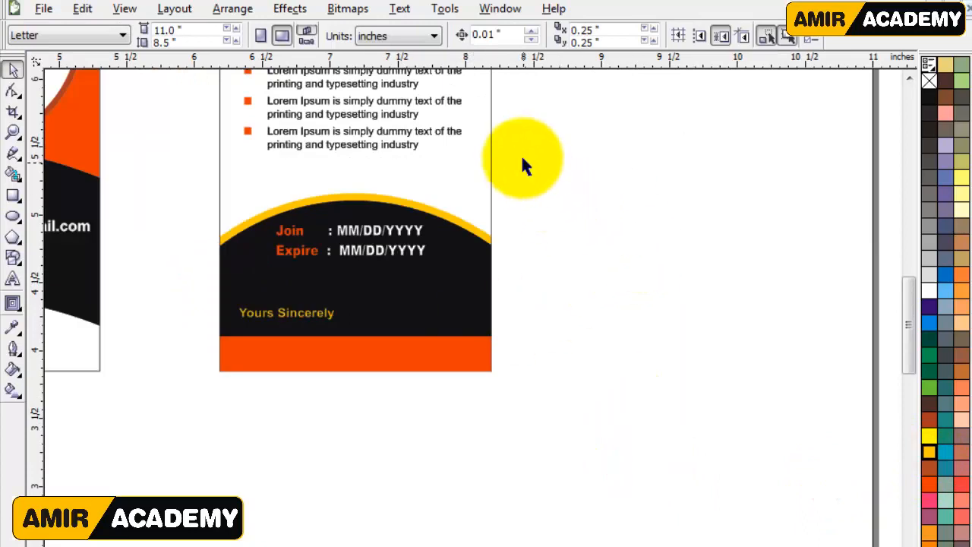
Rearrange the stacking order so the website text lies in front of the orange bar on the back card.
left_click_drag(550, 337, 158, 465)
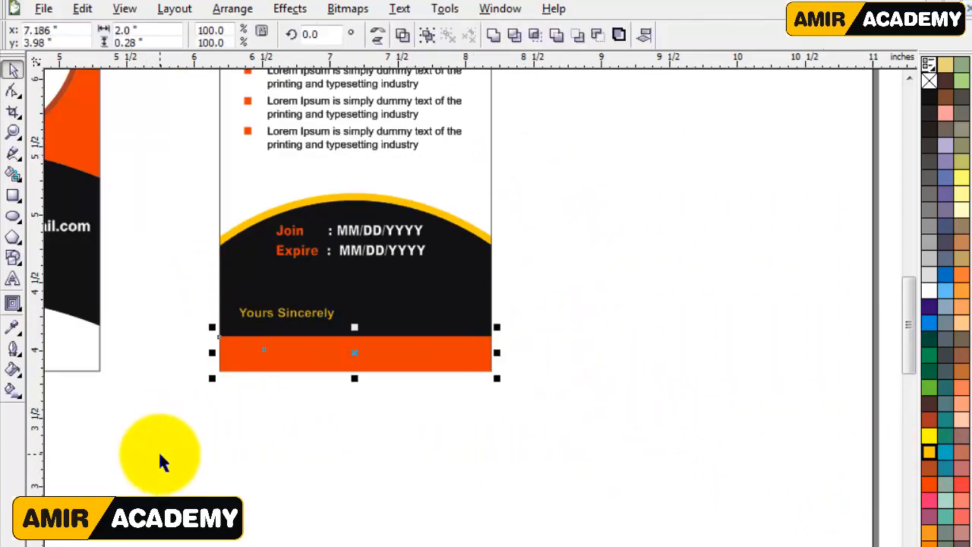
left_click(371, 451)
left_click_drag(287, 464, 271, 475)
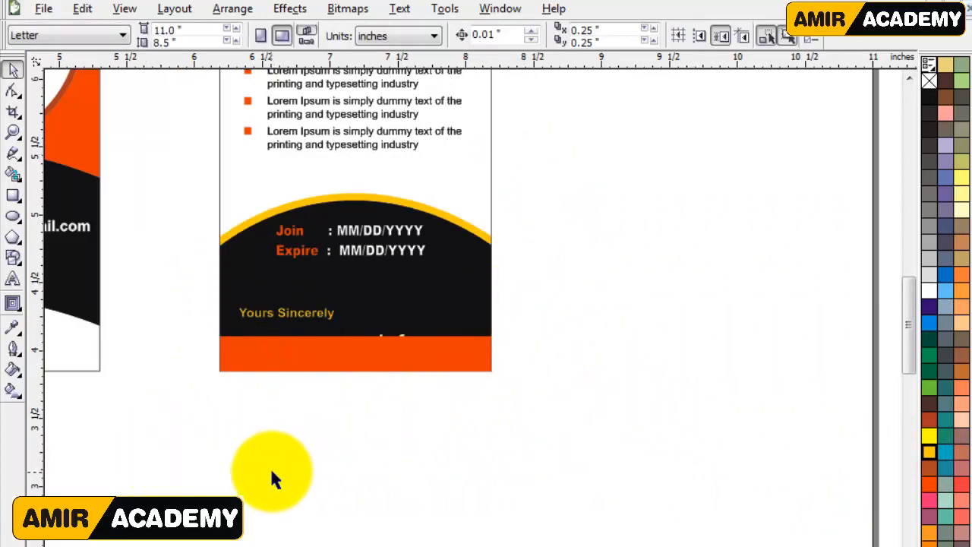
left_click_drag(490, 482, 176, 283)
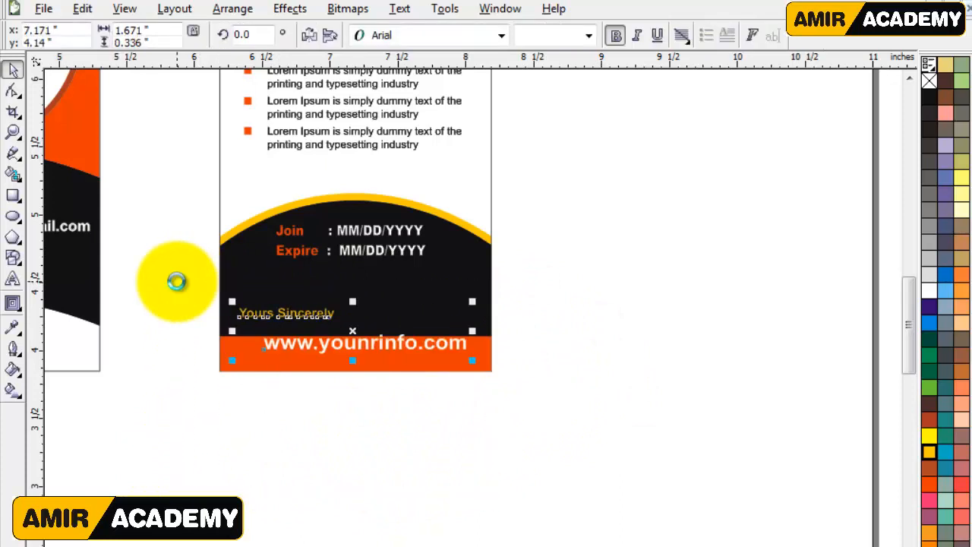
left_click(341, 387)
Move the website text down onto the orange bar and center it horizontally on the bar.
scroll(402, 357, "up", 2)
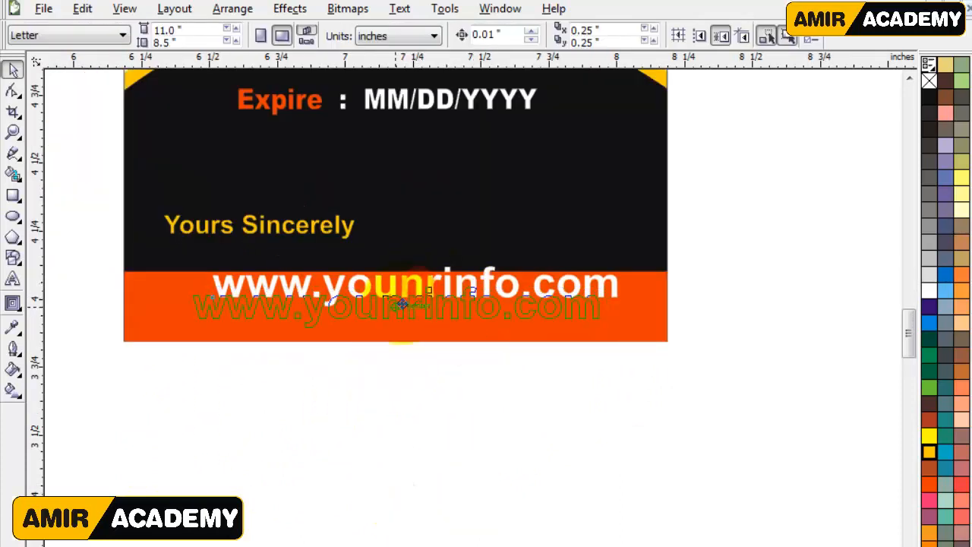
left_click_drag(403, 304, 401, 302)
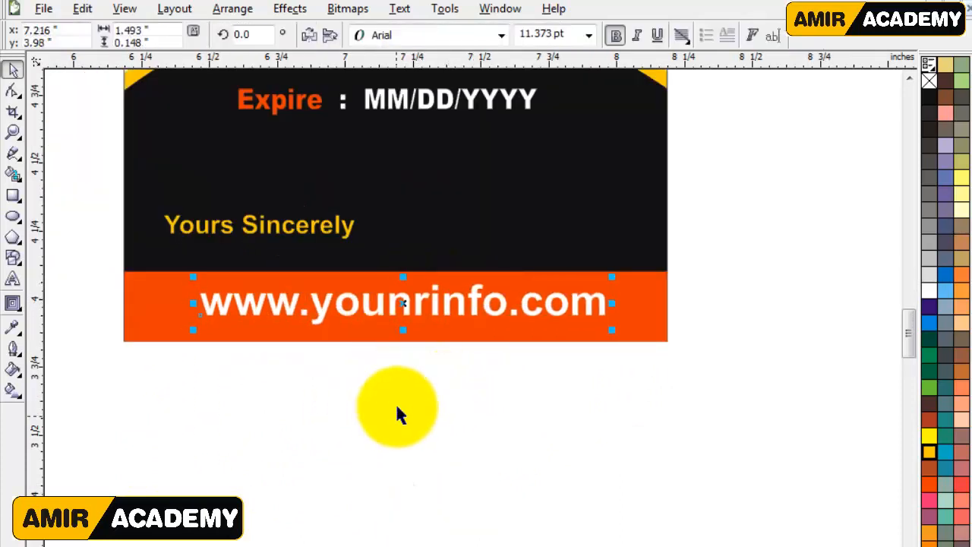
left_click(646, 324, "shift")
key("c")
left_click(610, 406)
Draw a thin bar about 0.94 by 0.04 inches across the back card's upper right edge and fill it orange without an outline.
scroll(610, 406, "down", 2)
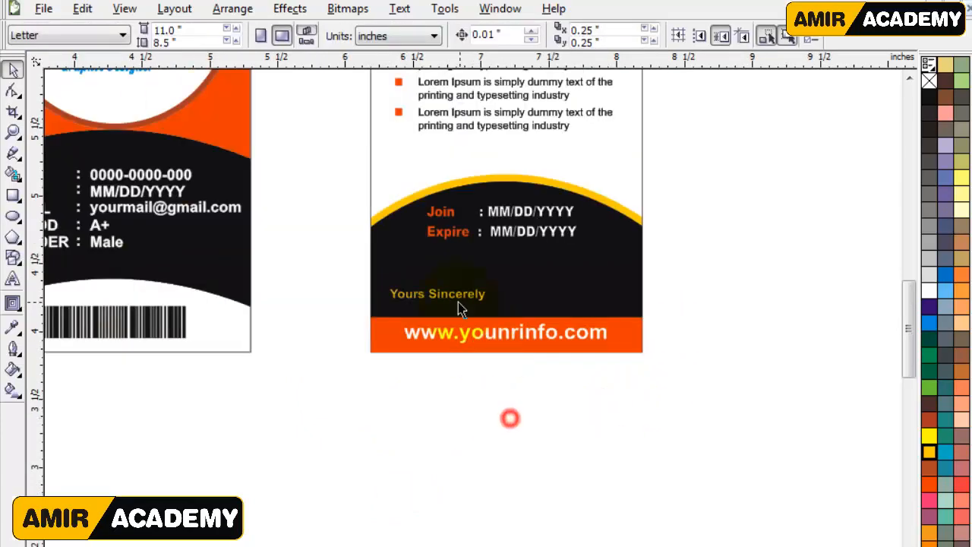
scroll(458, 304, "down", 2)
left_click_drag(147, 106, 609, 398)
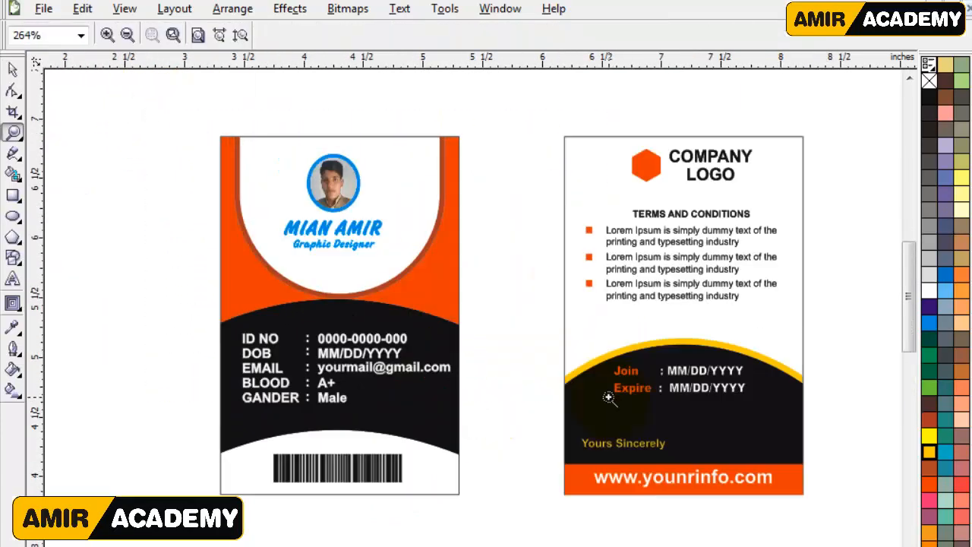
left_click(13, 69)
left_click(561, 96)
scroll(782, 203, "up", 2)
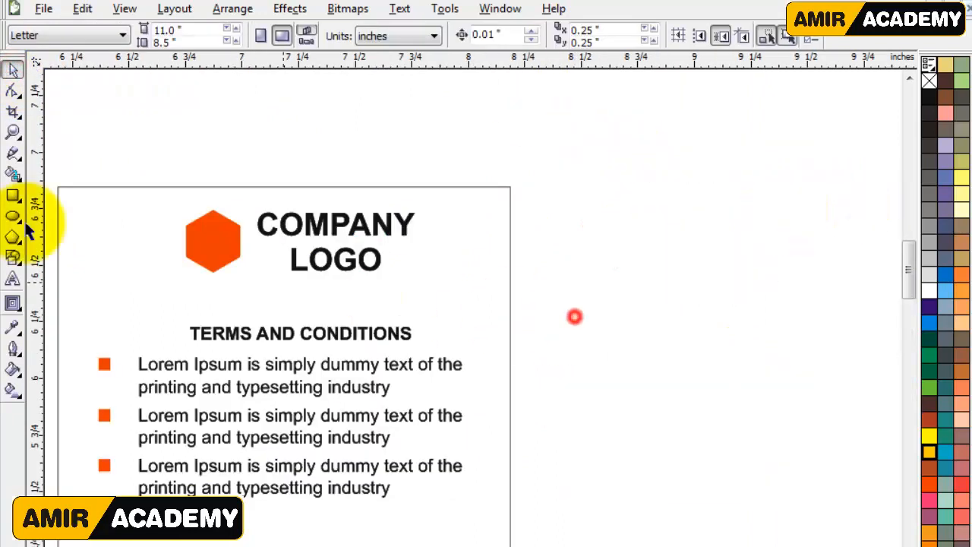
left_click(14, 196)
left_click_drag(353, 198, 568, 205)
scroll(458, 215, "up", 2)
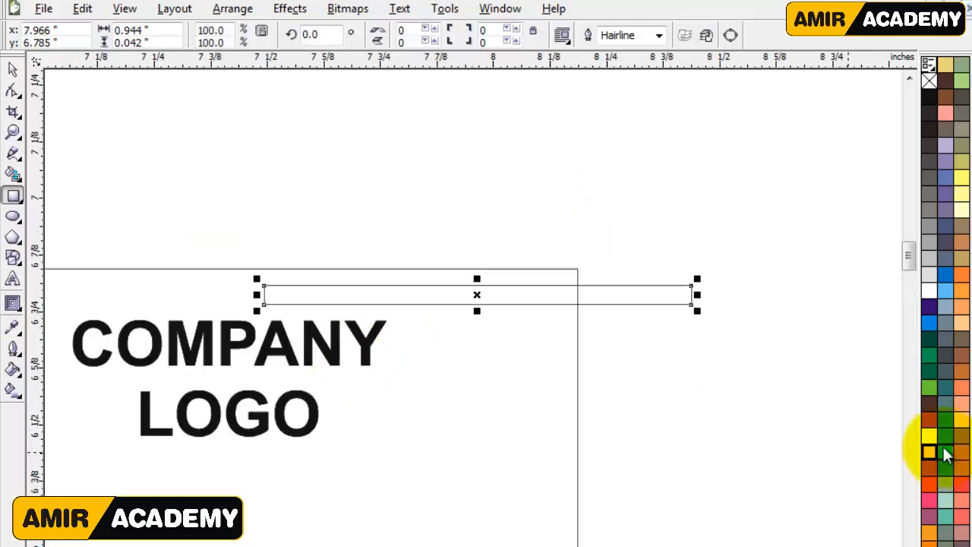
left_click(932, 481)
right_click(930, 81)
left_click(12, 69)
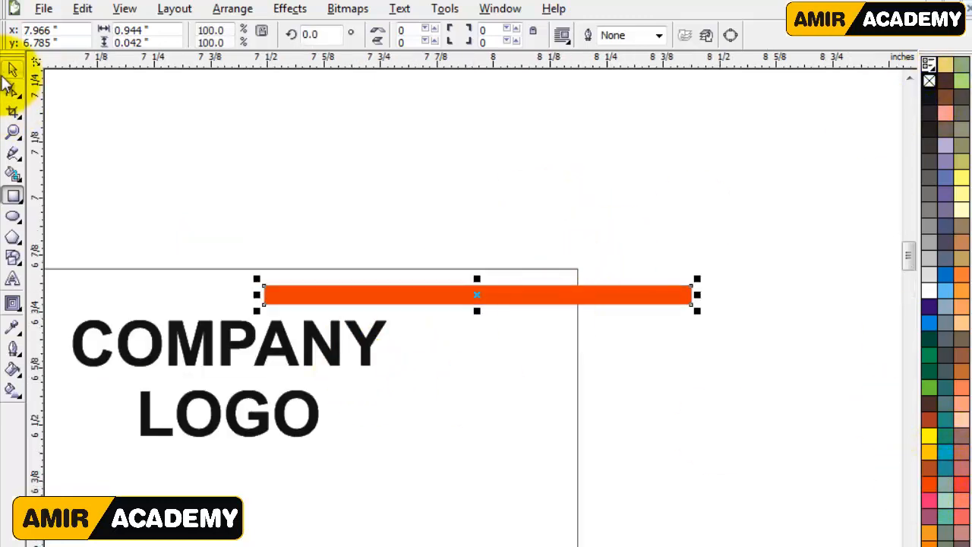
Apply a linear gradient from orange to golden yellow, running left to right, to the thin bar.
left_click(157, 209)
left_click(12, 390)
left_click(357, 296)
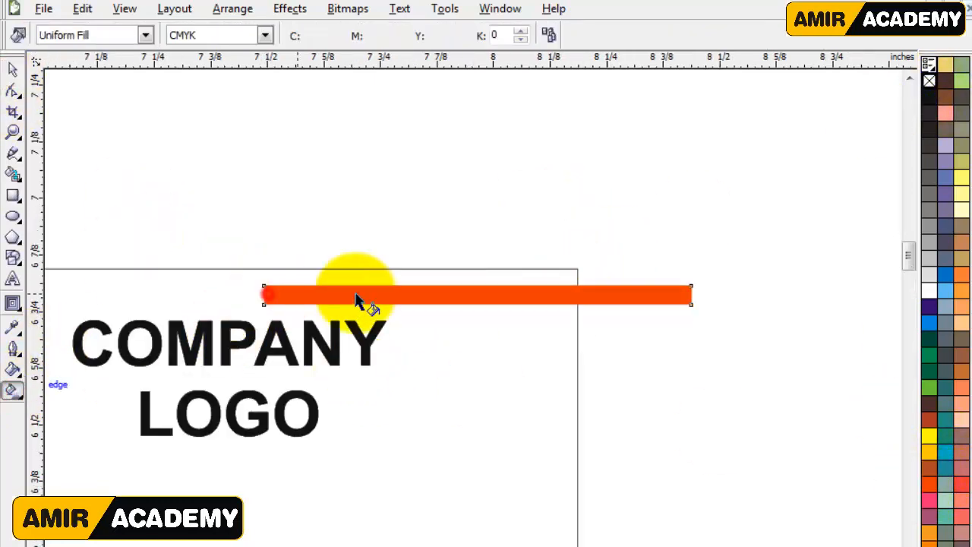
left_click_drag(272, 294, 548, 295)
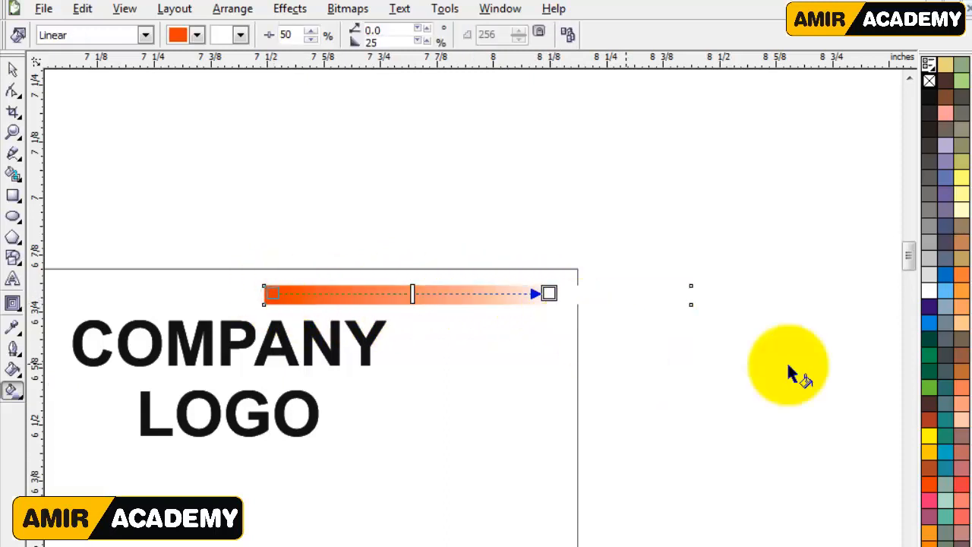
left_click_drag(933, 457, 549, 293)
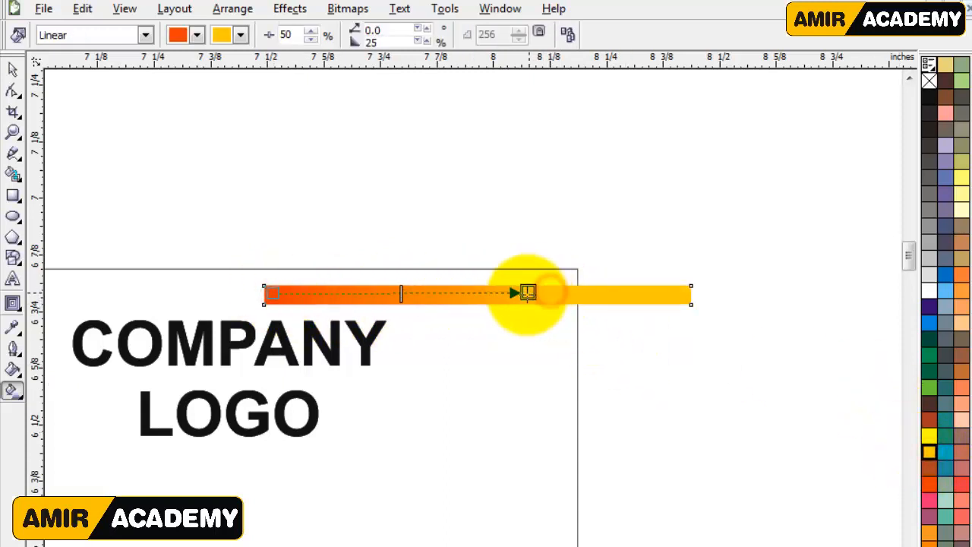
left_click(12, 69)
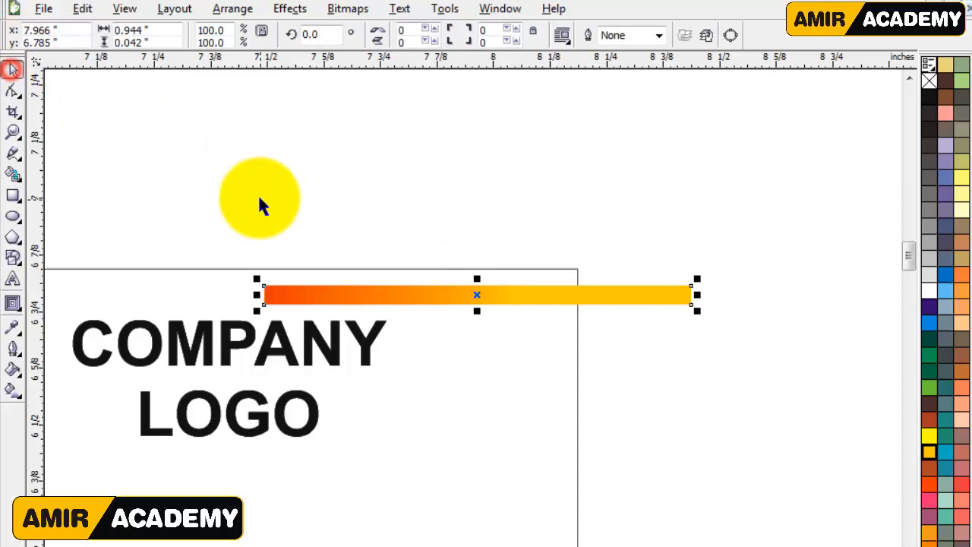
Apply a linear transparency to the thin bar so its orange left end fades out.
left_click(12, 304)
left_click(176, 314)
left_click_drag(368, 303, 262, 304)
left_click_drag(406, 308, 408, 308)
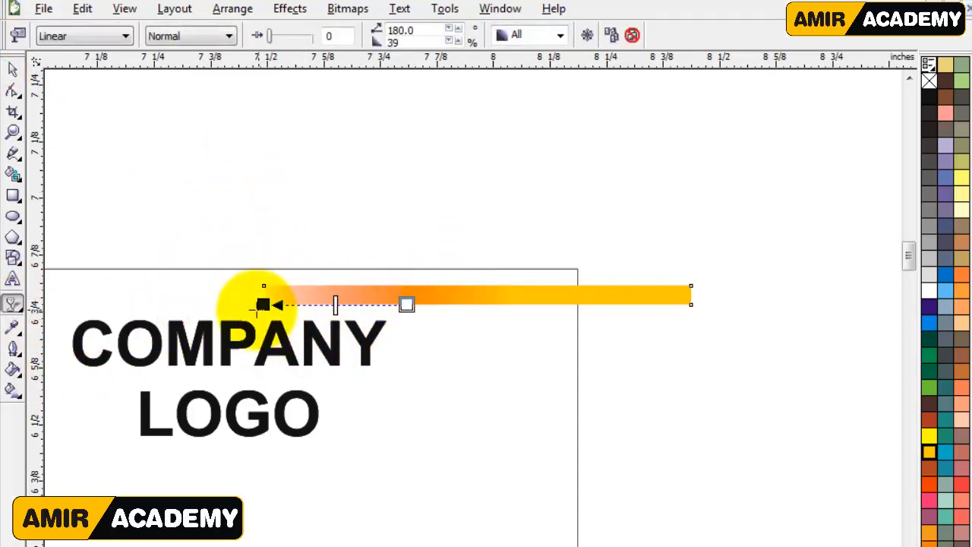
left_click(12, 69)
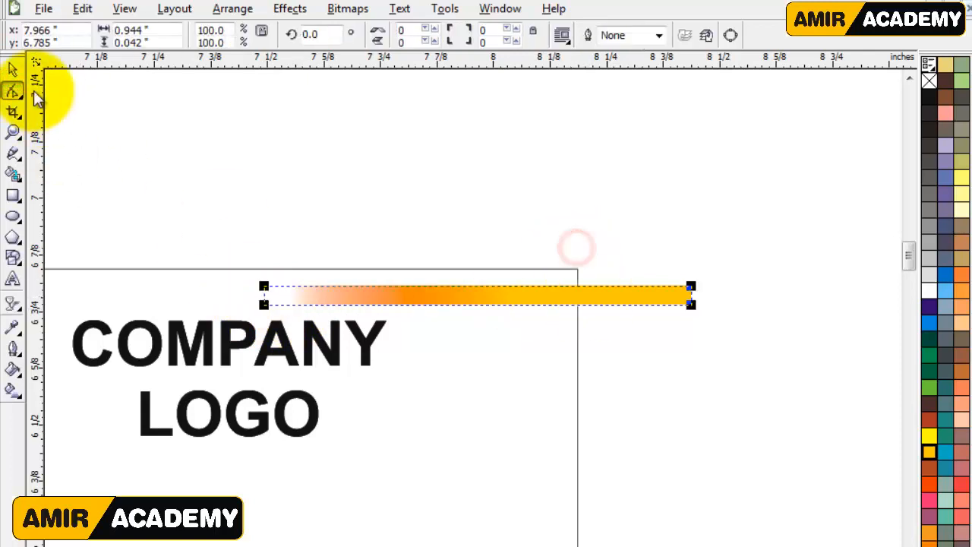
left_click(12, 69)
Shift the faded bar slightly up and right and duplicate it downward at even spacing into a stack of nine stripes.
left_click_drag(588, 293, 605, 288)
left_click_drag(604, 291, 605, 324)
right_click(605, 324)
key("ctrl+r")
key("ctrl+r")
key("ctrl+r")
key("ctrl+r")
key("ctrl+r")
key("ctrl+r")
key("ctrl+r")
key("ctrl+r")
key("ctrl+r")
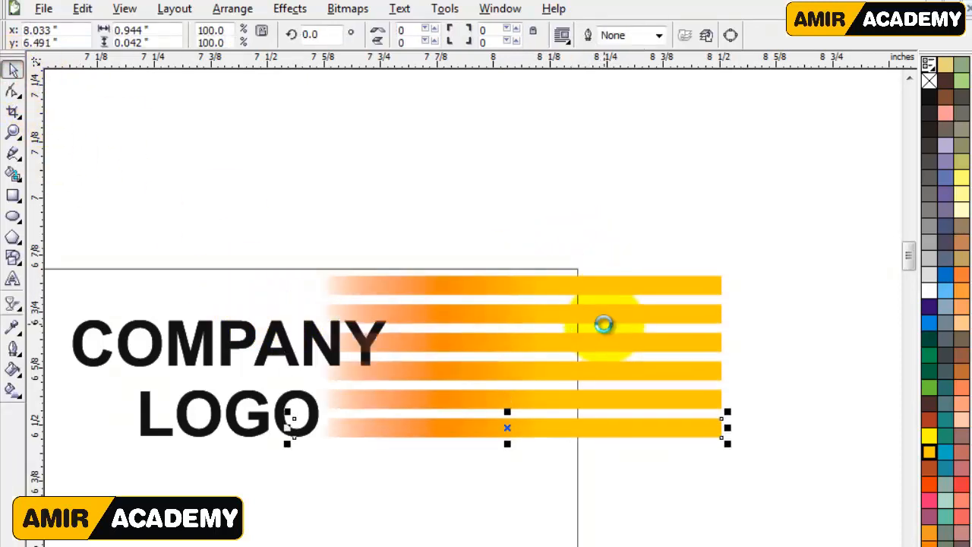
scroll(500, 364, "down", 2)
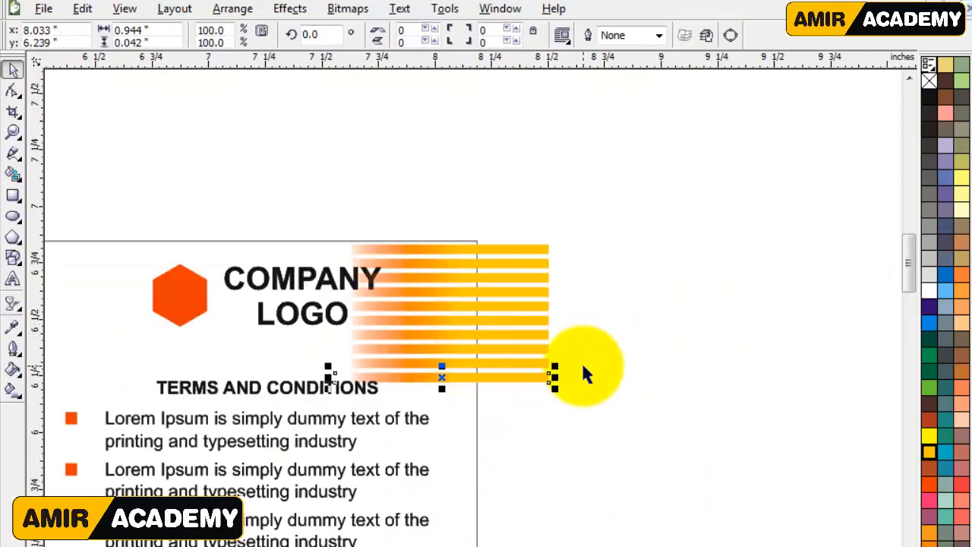
key("Delete")
PowerClip the stack of nine gradient stripes inside the back card's rectangle so nothing extends past its right edge.
left_click_drag(608, 202, 323, 407)
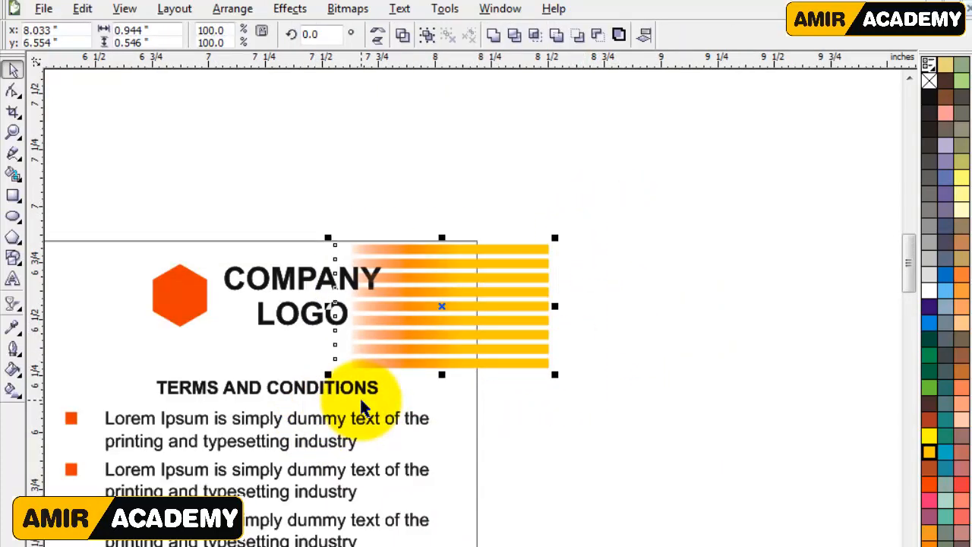
left_click(288, 9)
mouse_move(364, 265)
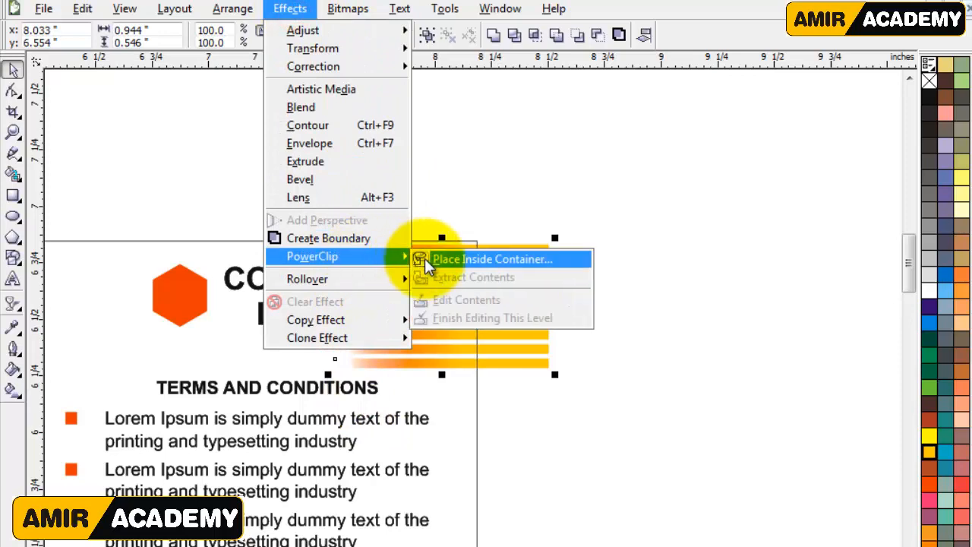
left_click(430, 258)
left_click(473, 476)
left_click(556, 462)
Ungroup the back card's upper content so the company logo separates from the terms and conditions.
left_click(283, 281)
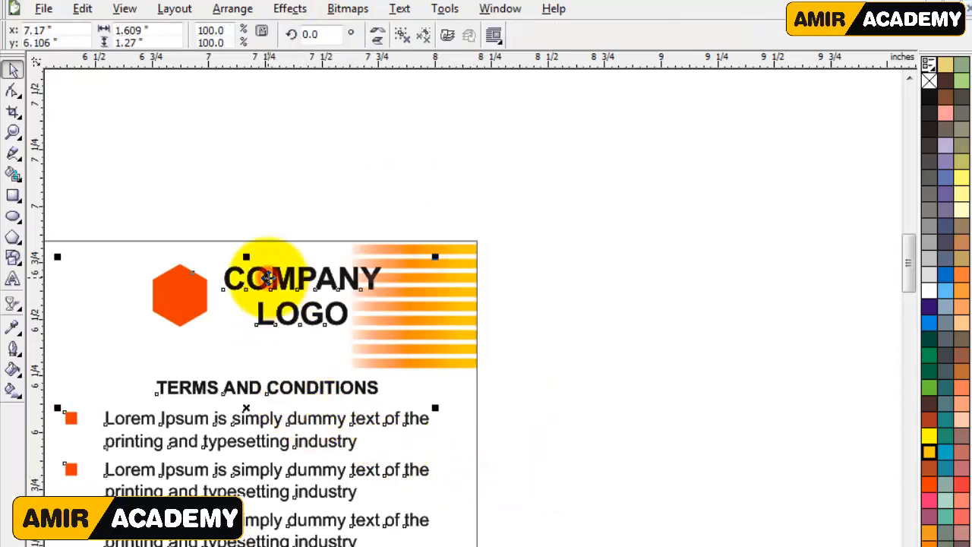
left_click(400, 39)
left_click(328, 174)
left_click_drag(114, 202, 424, 363)
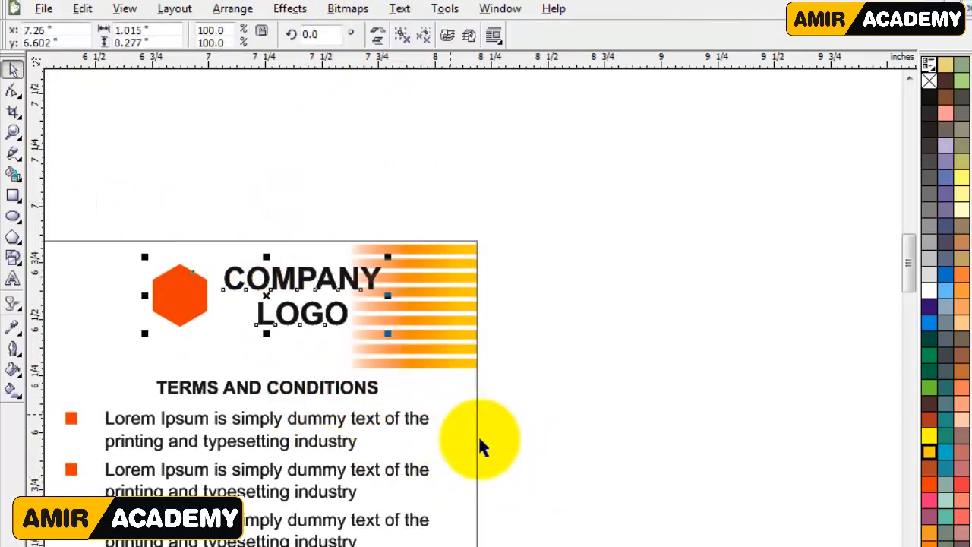
left_click(580, 436)
Move the company logo and hexagon left to about x 6.976 inches, clear of the stripes, and nudge them slightly down.
scroll(530, 534, "left", 5)
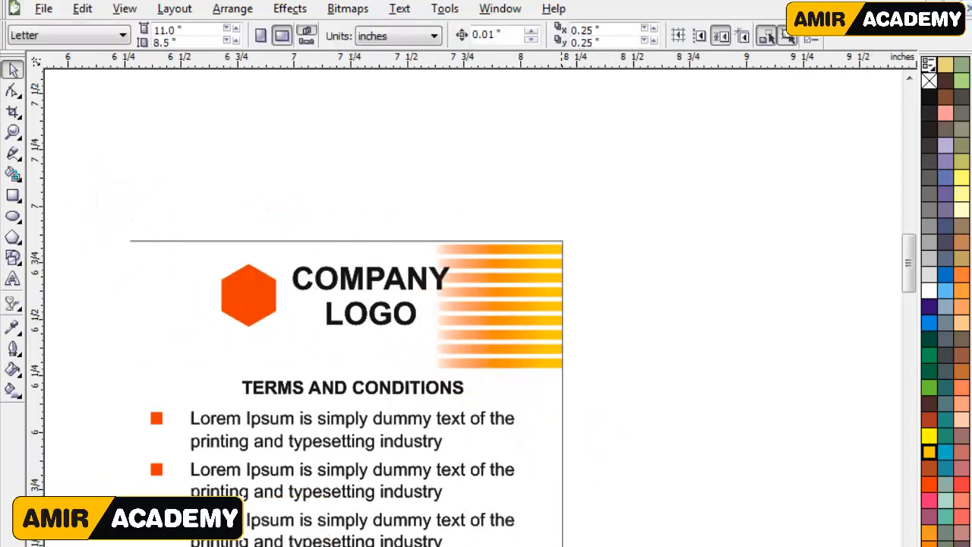
left_click_drag(907, 268, 911, 278)
left_click_drag(272, 89, 748, 252)
key("Left")
key("Left")
key("Left")
key("Left")
key("Left")
key("Left")
key("Left")
key("Left")
key("Left")
key("Left")
key("Left")
key("Left")
key("Left")
key("Left")
key("Left")
key("Left")
key("Left")
key("Left")
key("Left")
key("Left")
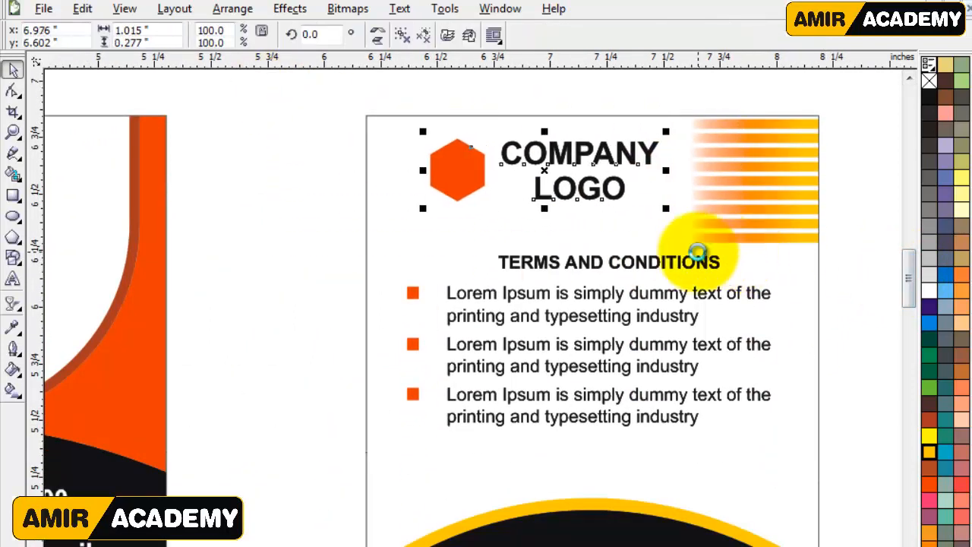
key("Down")
key("Down")
key("Down")
key("Down")
left_click(304, 298)
Move the terms and conditions heading with its three bullet points down to a vertical position of about 5.707 inches.
left_click_drag(852, 247, 342, 475)
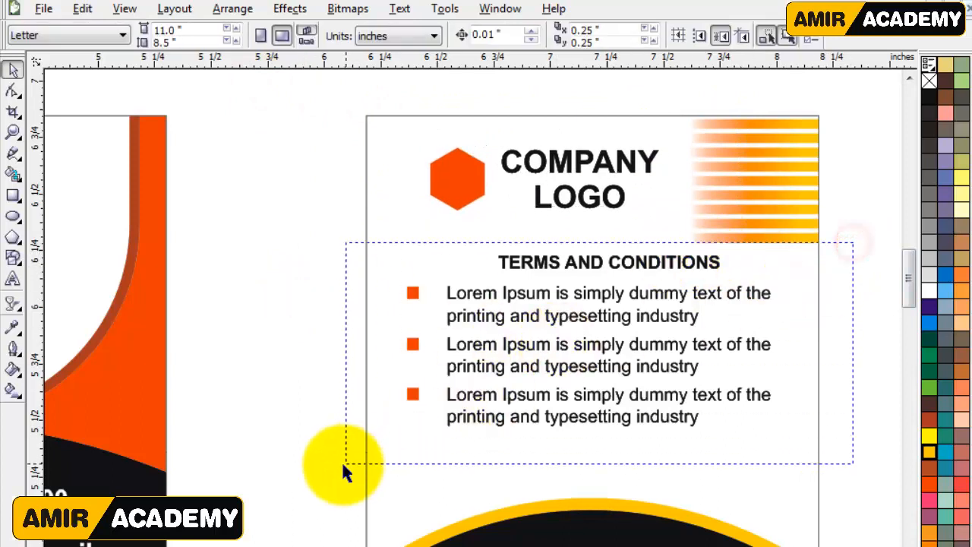
key("Down")
key("Down")
key("Down")
key("Down")
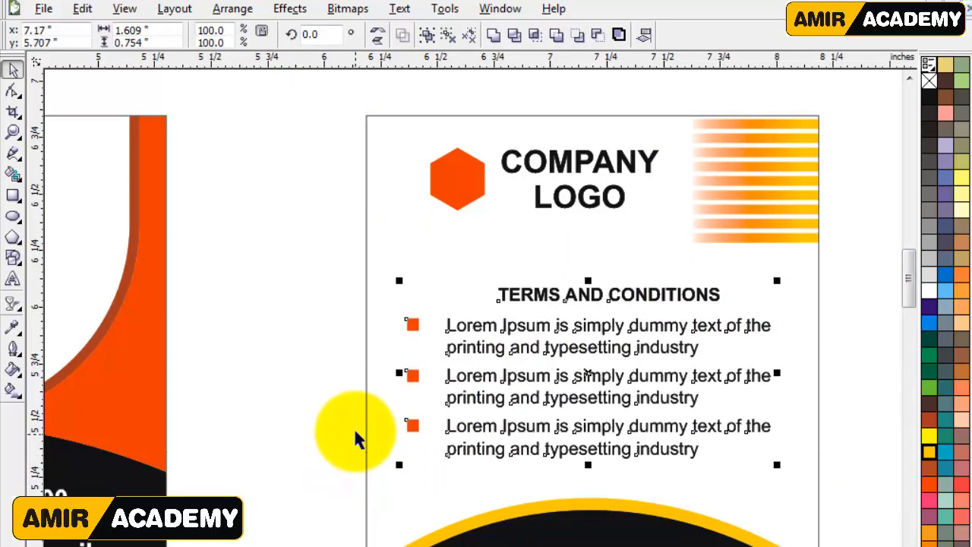
left_click(242, 361)
Nudge the company logo and hexagon a little further down in the space above the terms heading.
left_click_drag(279, 96, 727, 256)
key("Down")
key("Down")
key("Down")
key("Down")
key("Down")
key("Down")
left_click(320, 320)
Inspect the finished front and back cards side by side in a full-screen preview, then return to the drawing.
key("F3")
key("F3")
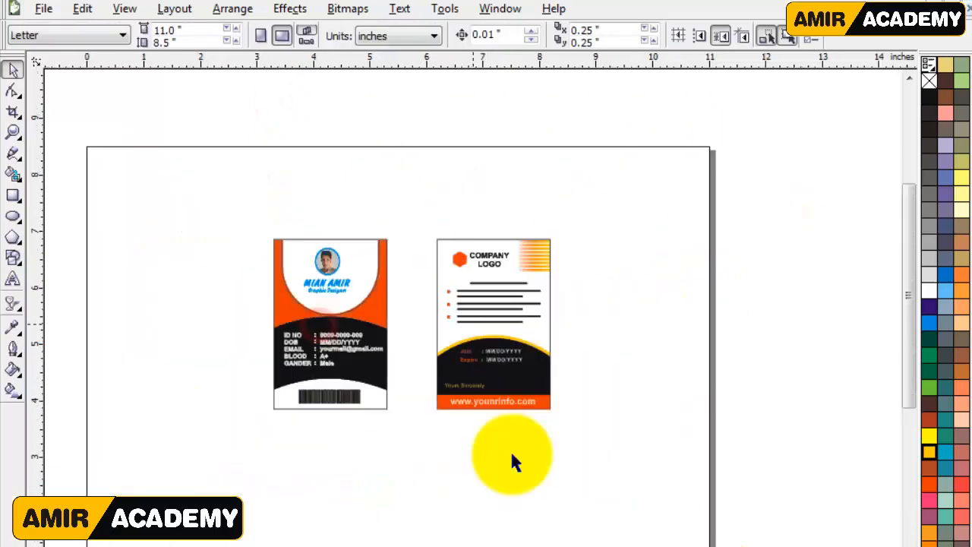
key("z")
left_click_drag(142, 195, 650, 448)
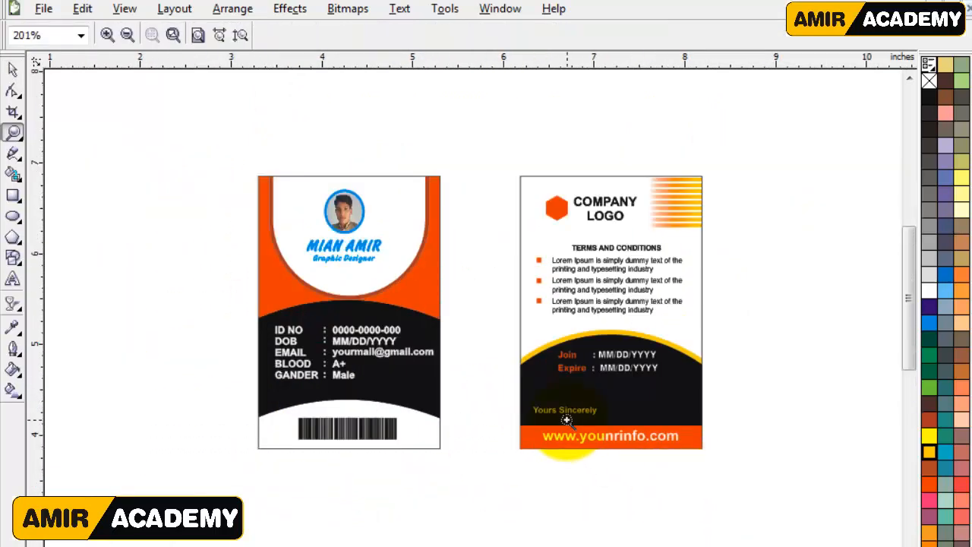
key("F9")
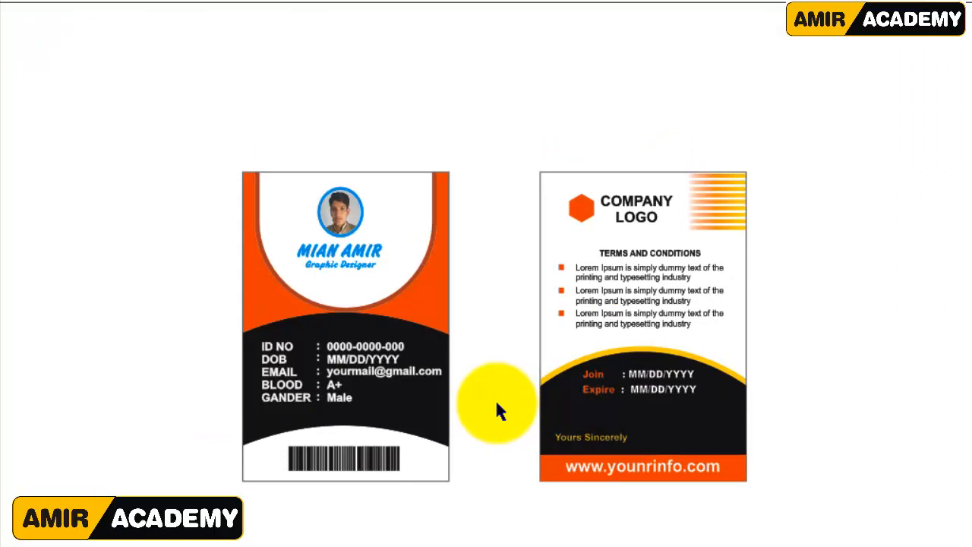
left_click(496, 404)
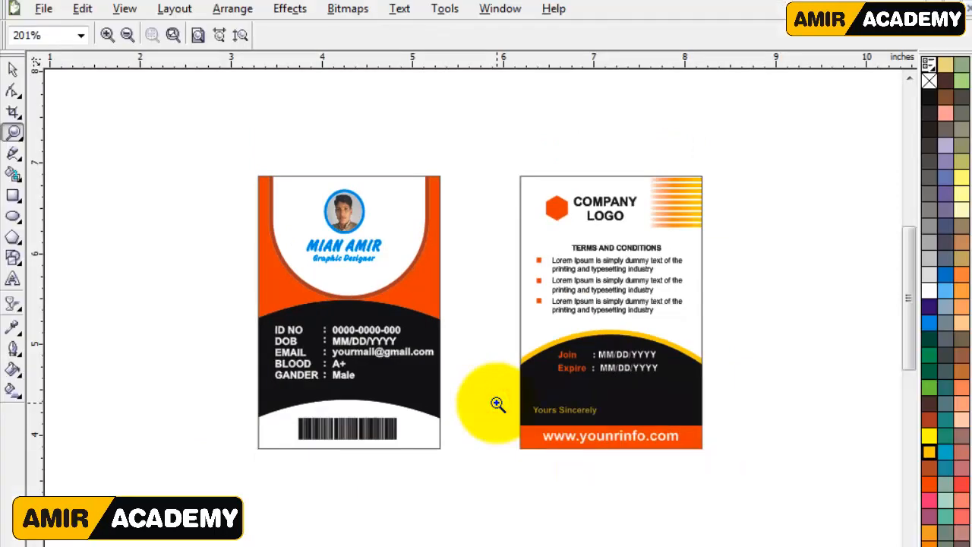